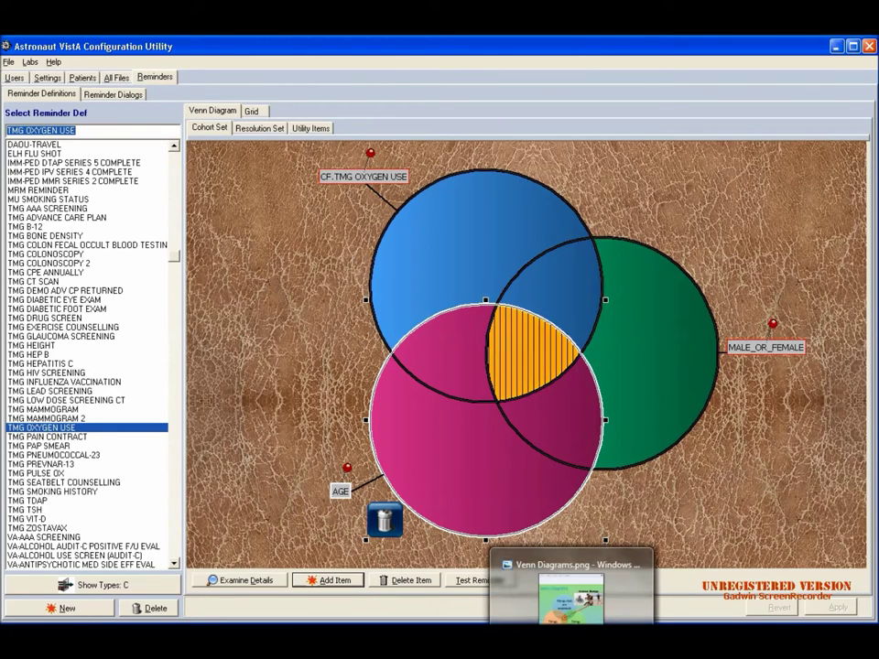
Step: View the Venn Diagrams.png example picture and return to the TMG OXYGEN USE cohort diagram
{"action": "left_click", "coordinate": [569, 598]}
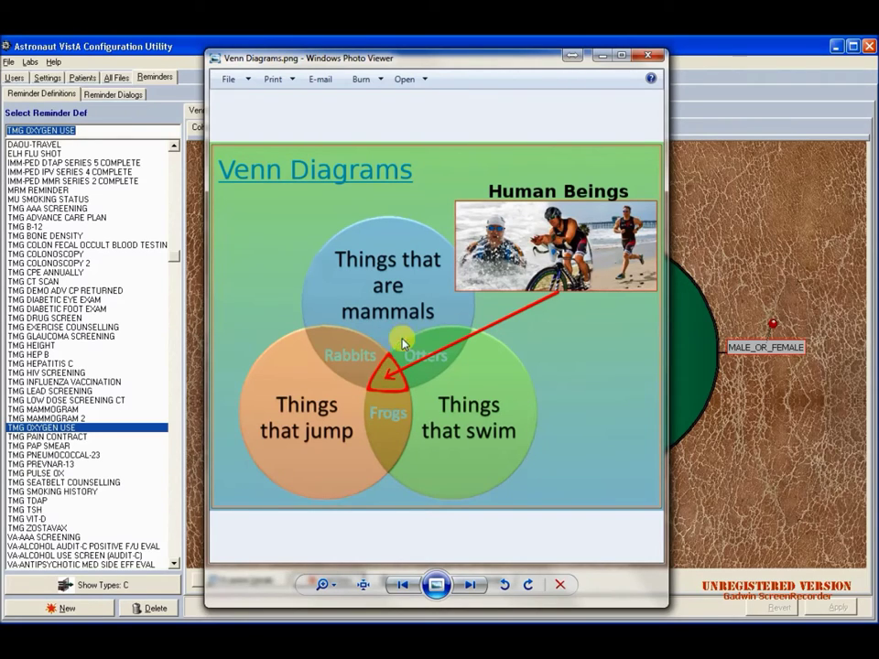
{"action": "left_click", "coordinate": [701, 53]}
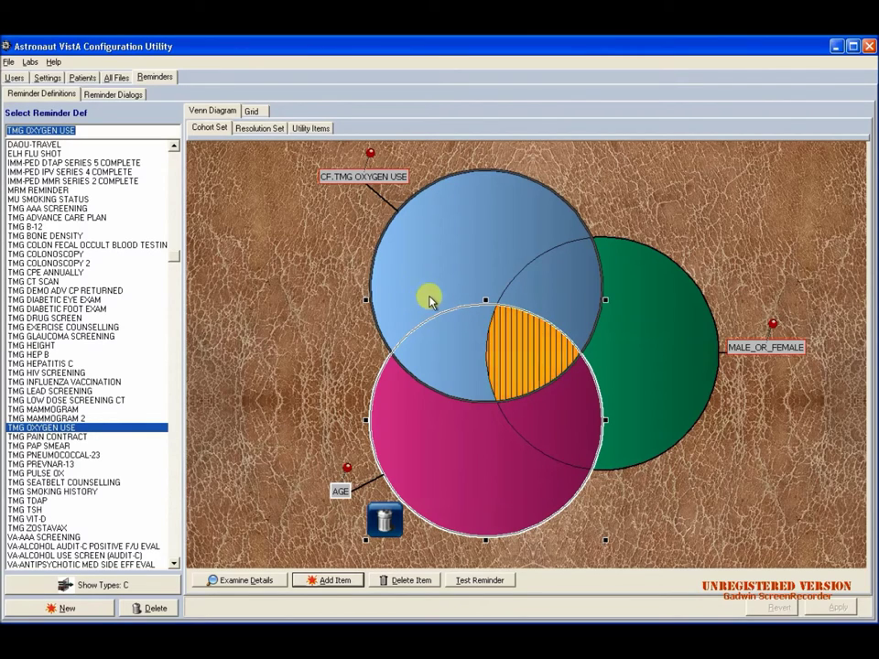
Step: Inspect the oxygen use, MALE_OR_FEMALE and AGE circles of the cohort diagram one after another
{"action": "left_click", "coordinate": [448, 234]}
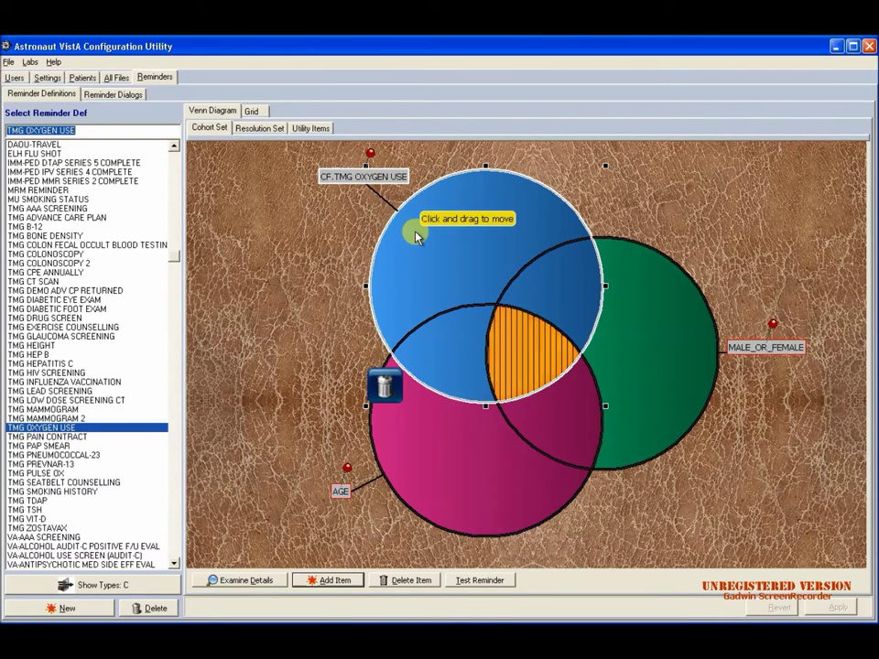
{"action": "left_click", "coordinate": [644, 360]}
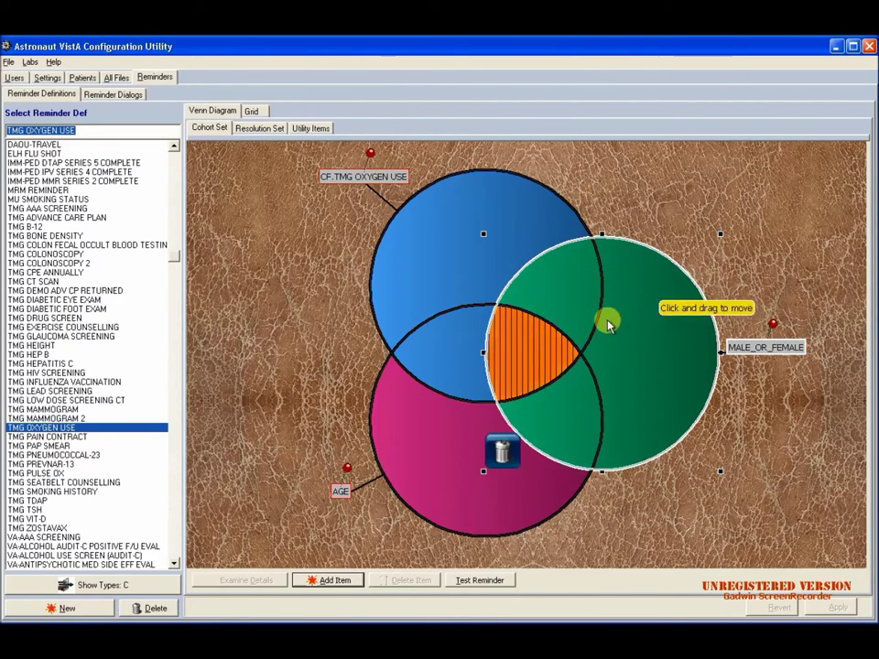
{"action": "left_click", "coordinate": [432, 461]}
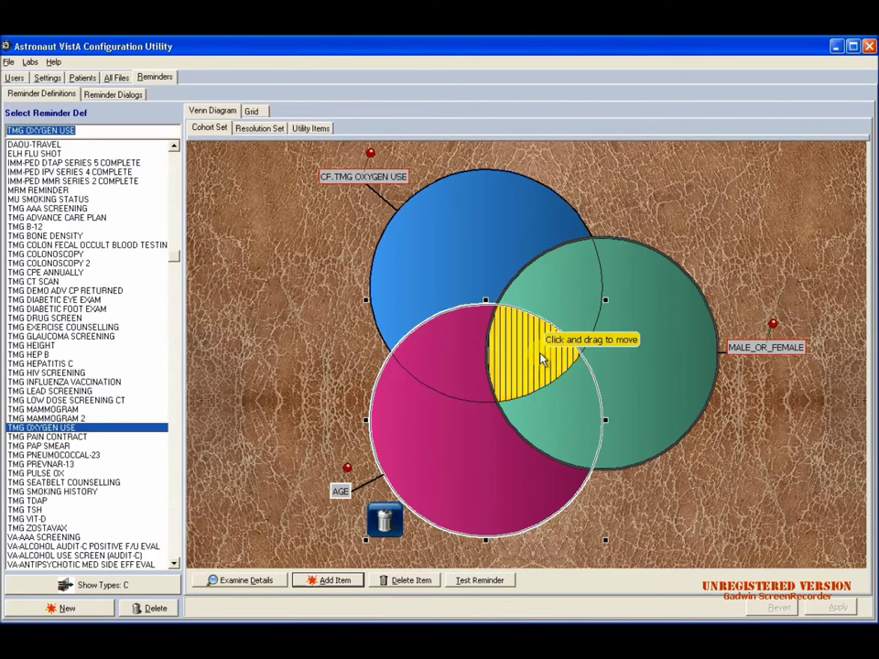
{"action": "mouse_move", "coordinate": [492, 247]}
{"action": "left_mouse_down"}
{"action": "mouse_move", "coordinate": [443, 261]}
{"action": "mouse_move", "coordinate": [486, 245]}
{"action": "left_mouse_up"}
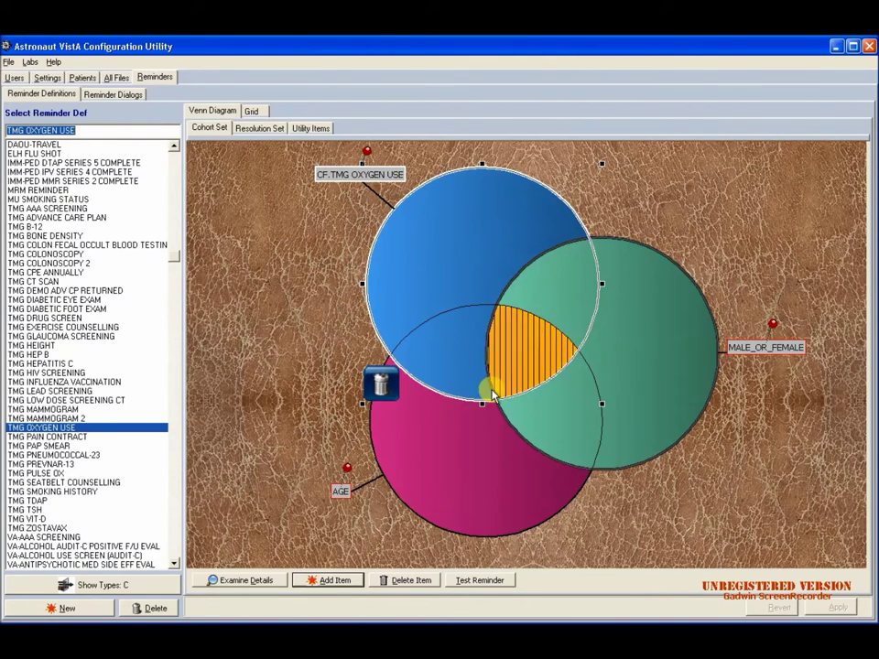
Step: Examine the details of the CF.TMG OXYGEN USE finding, including its computed finding record and M code, and close the records
{"action": "double_click", "coordinate": [457, 260]}
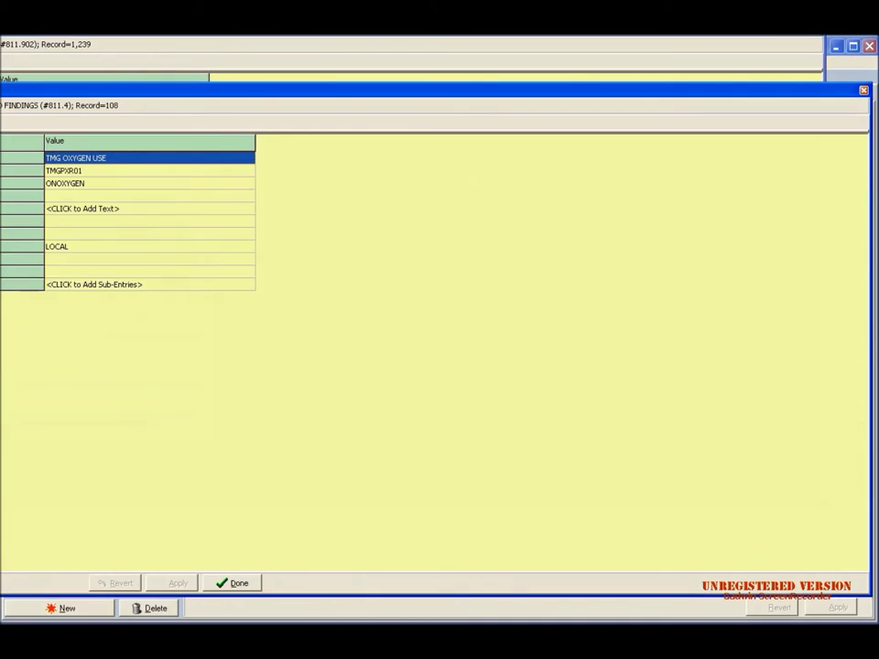
{"action": "left_click_drag", "start_coordinate": [40, 114], "coordinate": [254, 142]}
{"action": "left_click", "coordinate": [436, 432]}
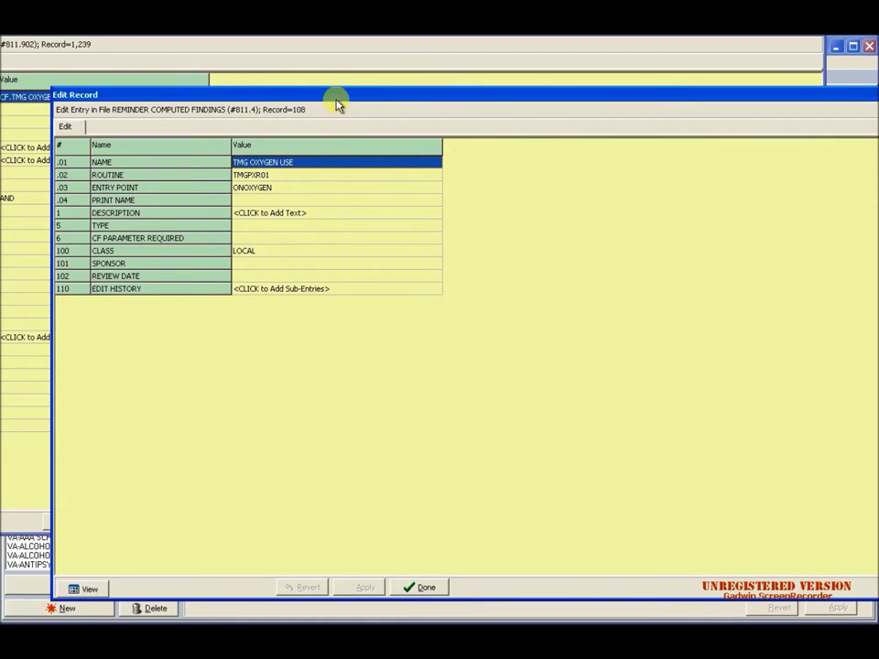
{"action": "left_click_drag", "start_coordinate": [334, 100], "coordinate": [252, 61]}
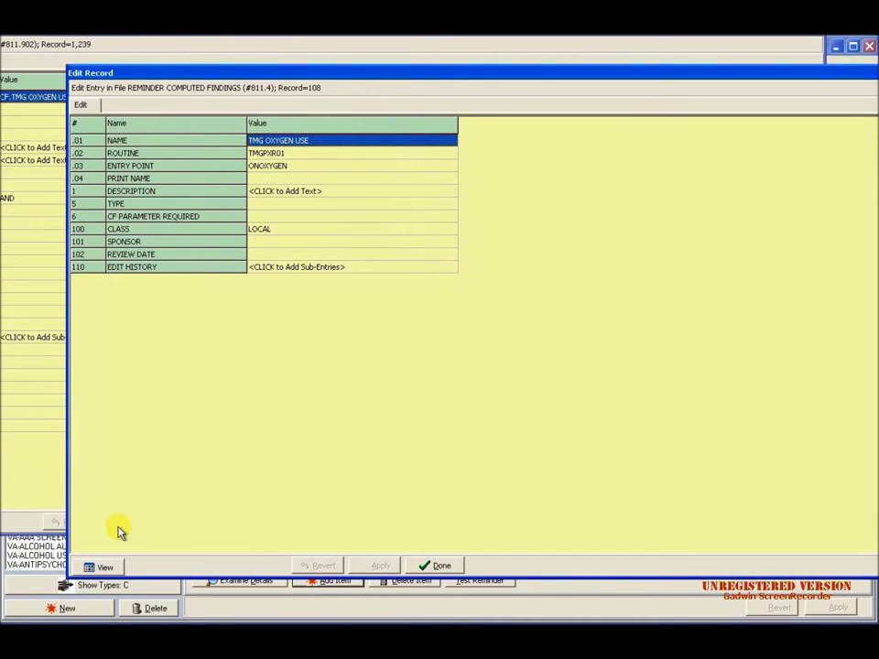
{"action": "left_click", "coordinate": [266, 153]}
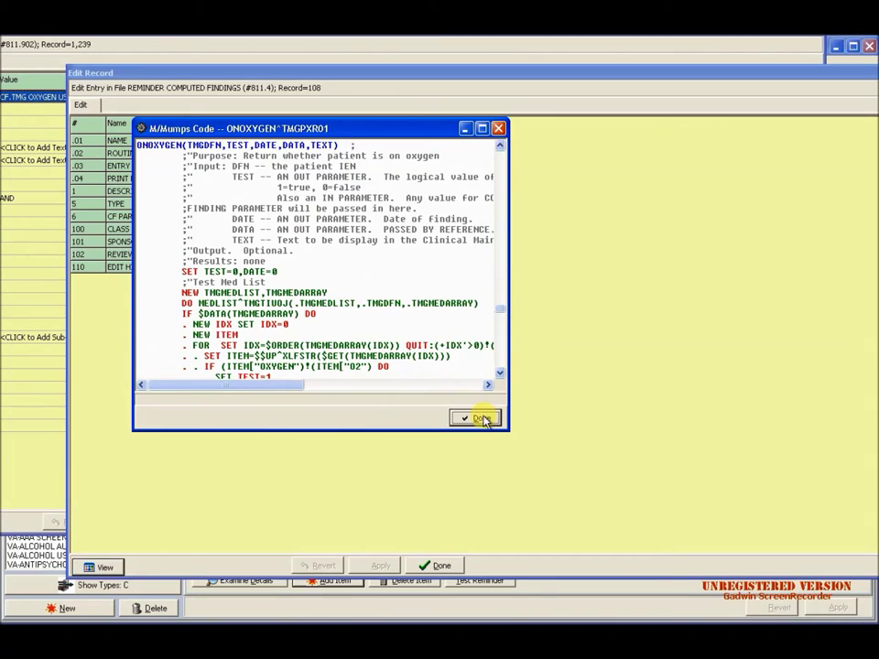
{"action": "left_click", "coordinate": [477, 418]}
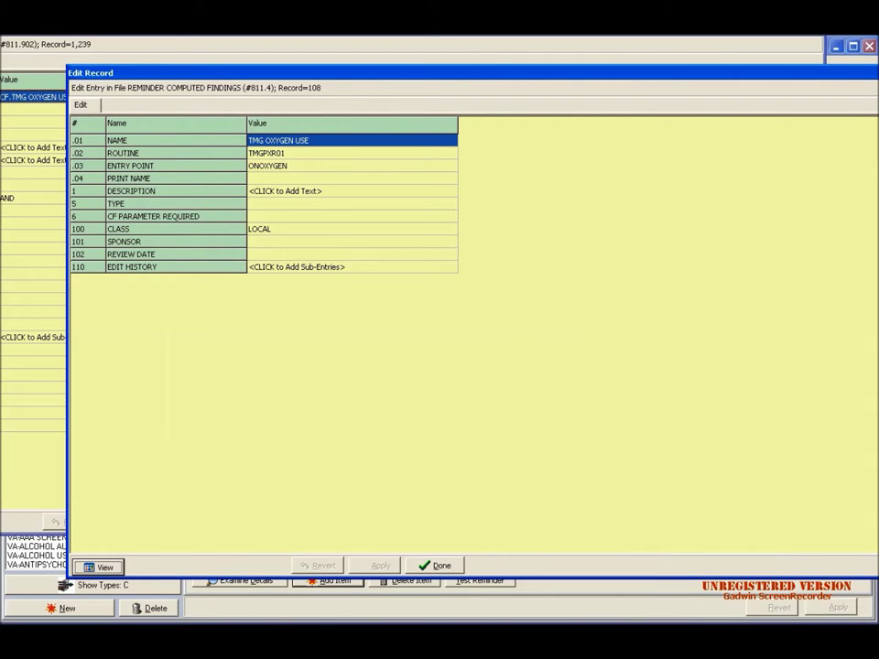
{"action": "key", "text": "Escape"}
{"action": "left_click_drag", "start_coordinate": [628, 64], "coordinate": [719, 114]}
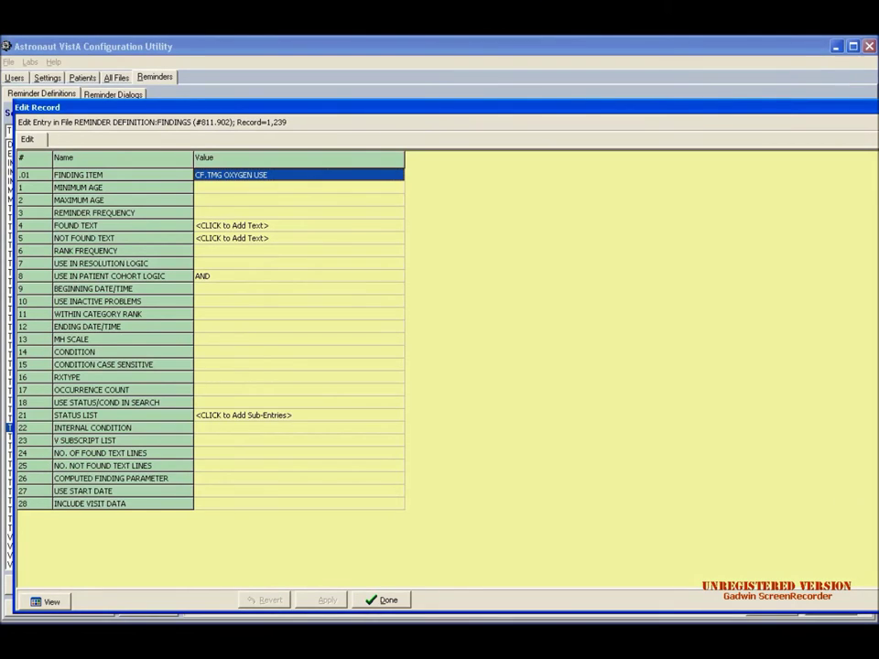
{"action": "key", "text": "Escape"}
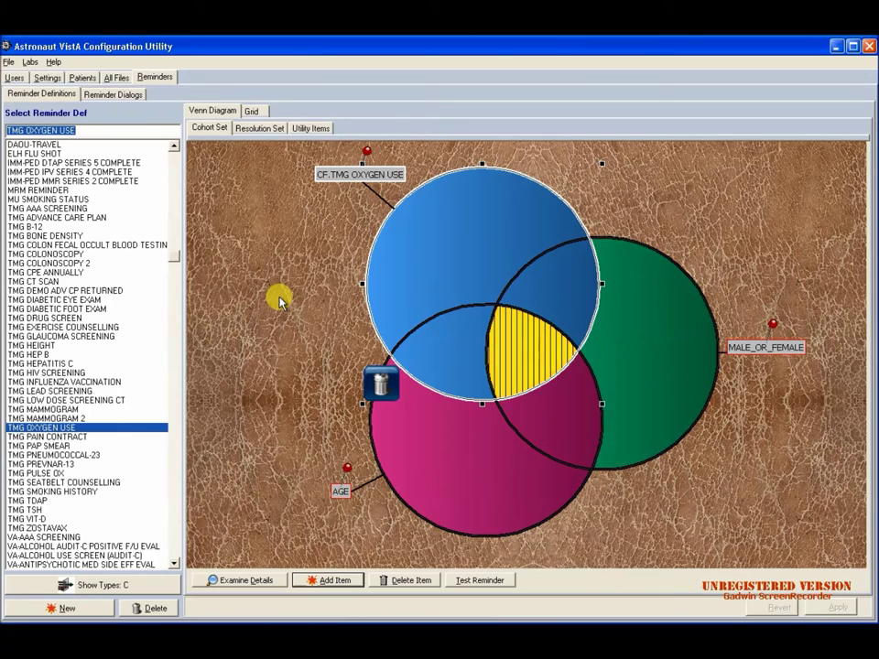
Step: Show the reminder's resolution set and move the HF.TMG NO OXYGEN USE and HF.TMG OXYGEN USE labels above their circles
{"action": "left_click", "coordinate": [264, 129]}
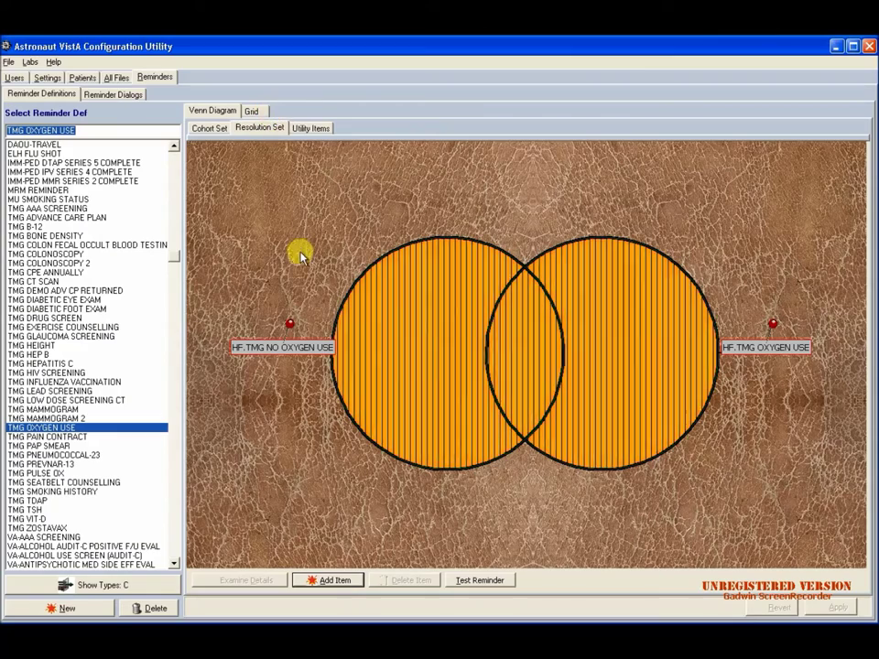
{"action": "left_click_drag", "start_coordinate": [298, 346], "coordinate": [329, 186]}
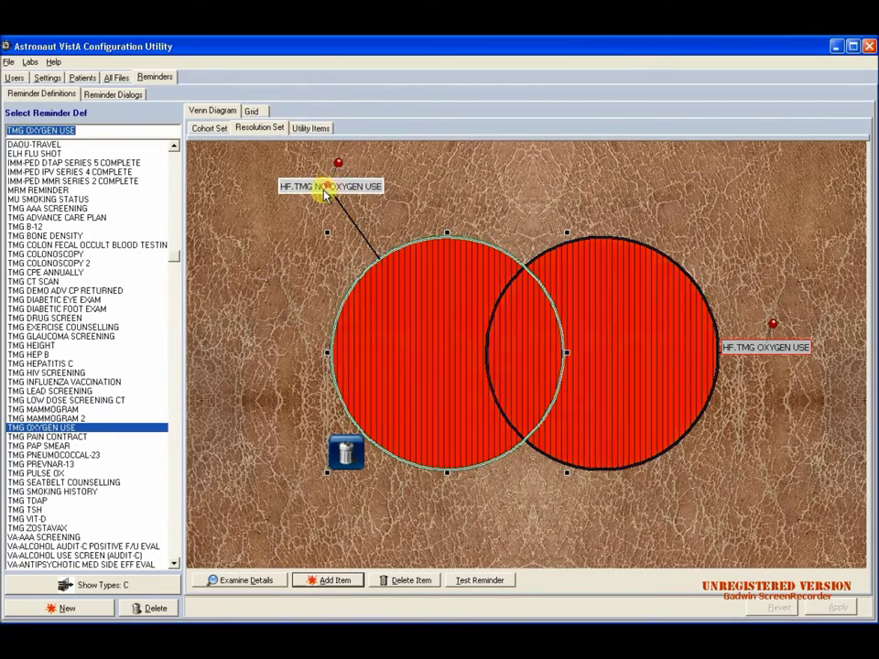
{"action": "left_click", "coordinate": [328, 187]}
{"action": "left_click_drag", "start_coordinate": [328, 187], "coordinate": [332, 188]}
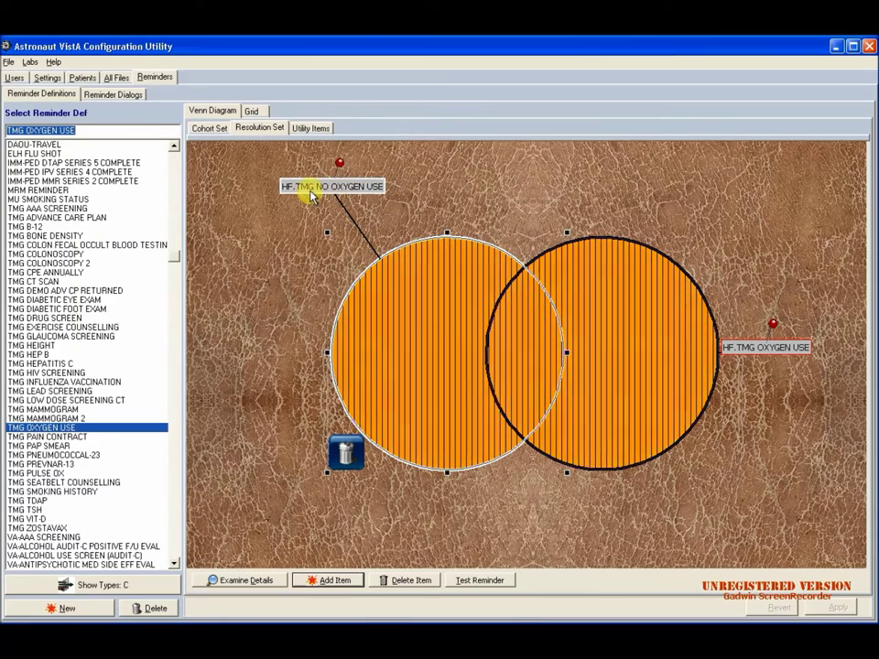
{"action": "left_click_drag", "start_coordinate": [765, 346], "coordinate": [691, 208]}
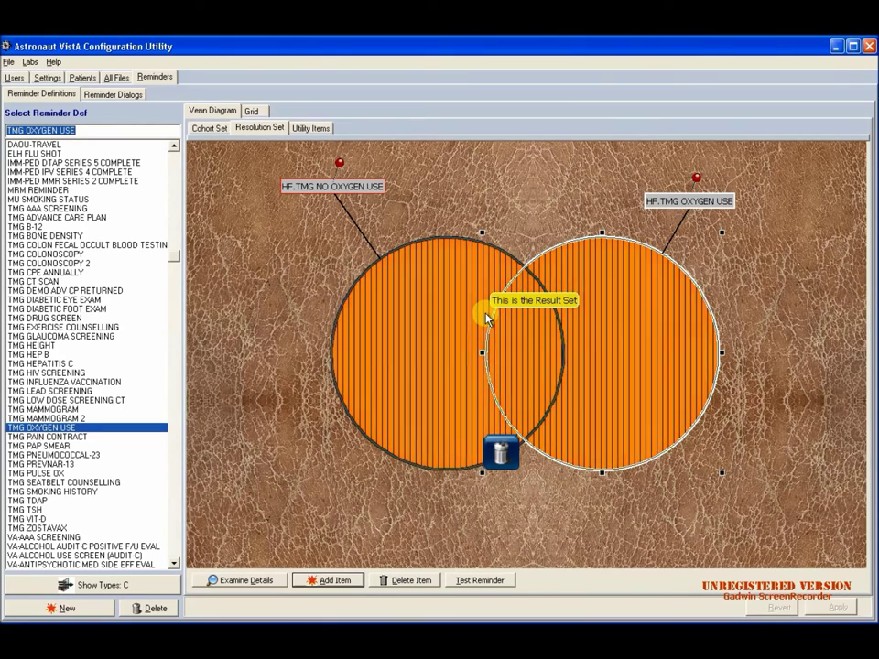
{"action": "left_click", "coordinate": [487, 318]}
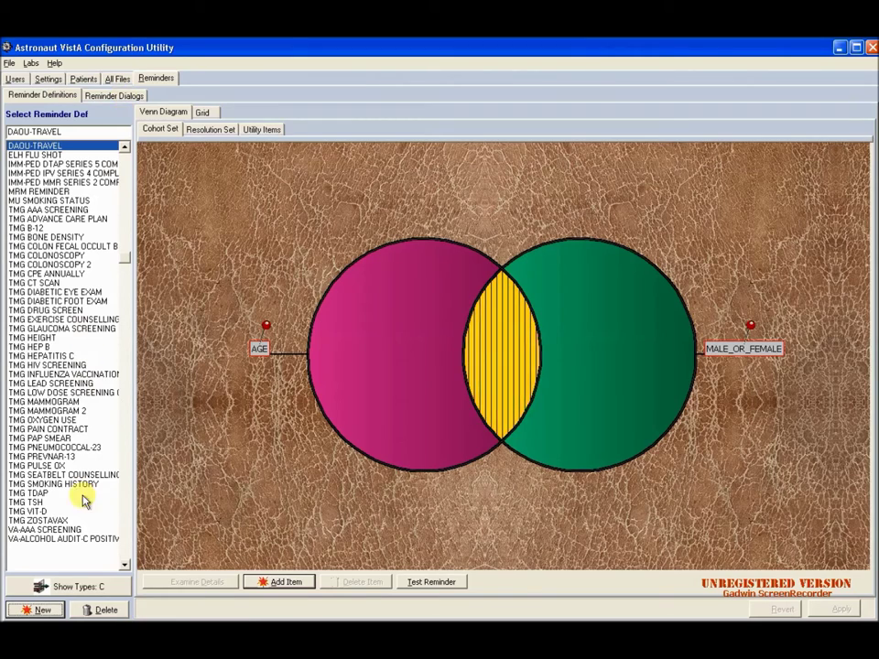
Step: Create a LOCAL reminder definition TMG DEMO ADV CP RETURNED with display name ADV CP RETURNED, for male or female patients, with CPRS usage
{"action": "left_click", "coordinate": [41, 608]}
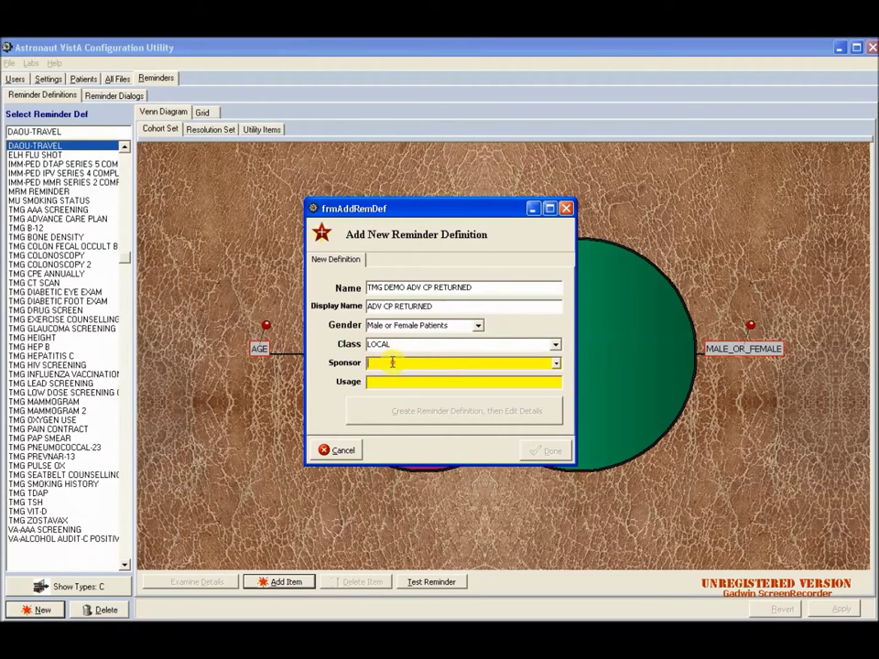
{"action": "key", "text": "Tab"}
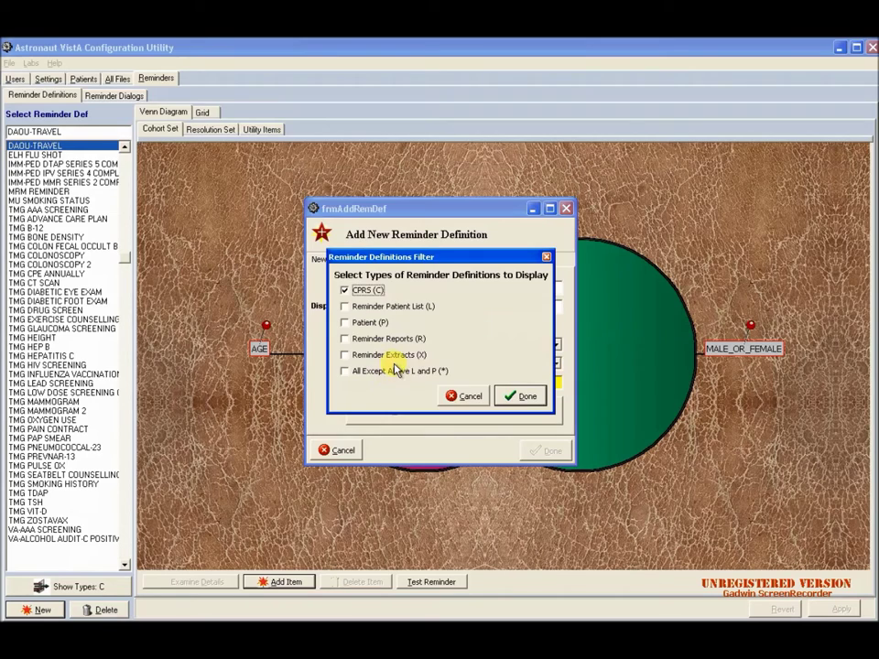
{"action": "left_click", "coordinate": [519, 396]}
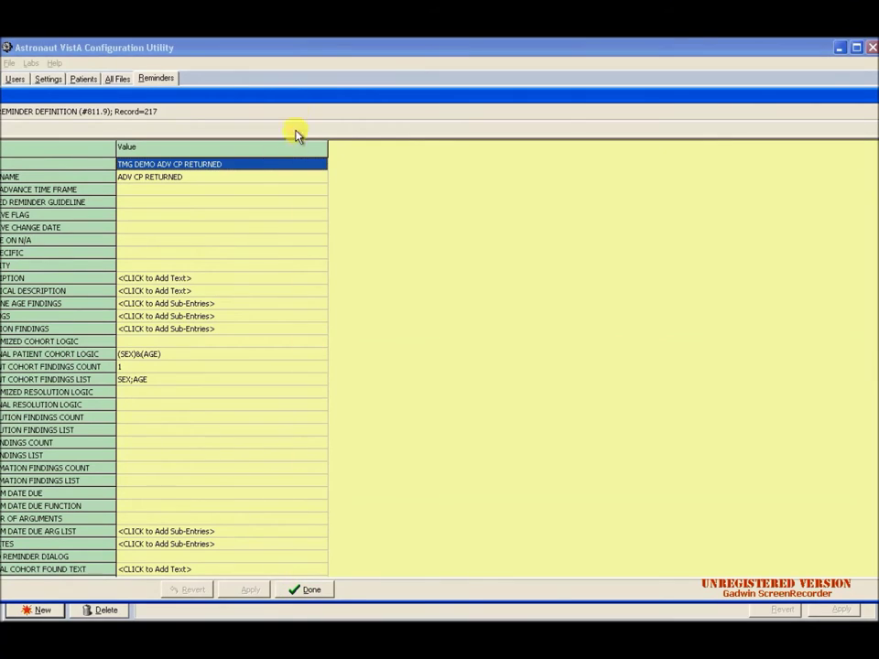
{"action": "left_click_drag", "start_coordinate": [305, 98], "coordinate": [418, 74]}
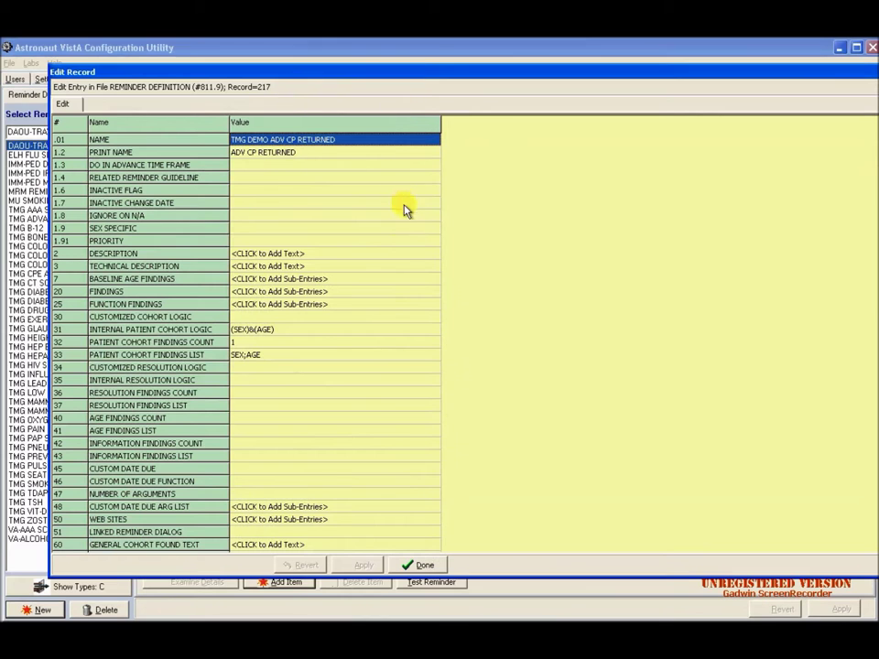
{"action": "left_click", "coordinate": [403, 562]}
{"action": "left_click", "coordinate": [544, 453]}
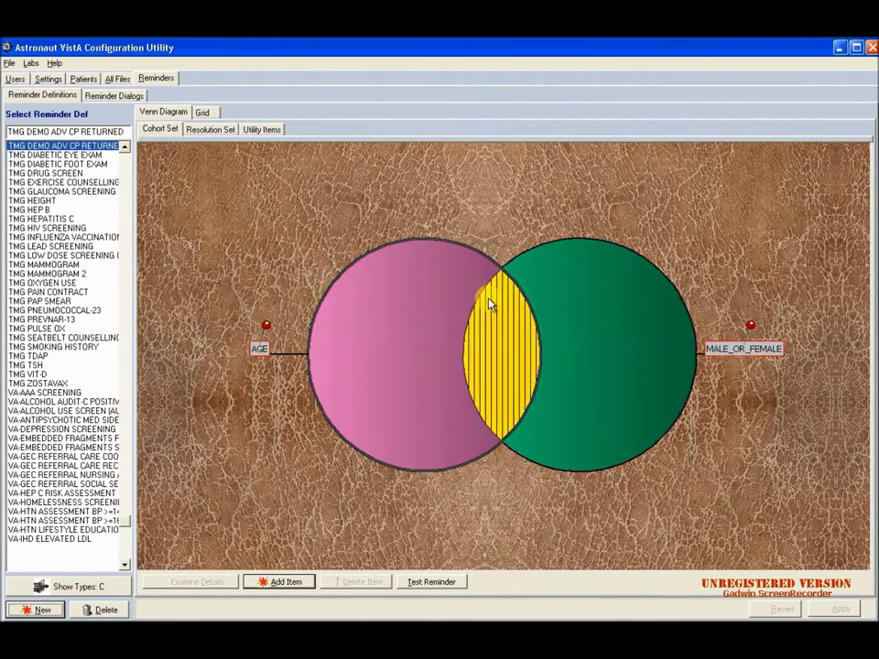
Step: Shift the AGE circle slightly away from the MALE_OR_FEMALE circle in the cohort diagram
{"action": "left_click", "coordinate": [396, 323]}
{"action": "left_click_drag", "start_coordinate": [383, 319], "coordinate": [376, 326]}
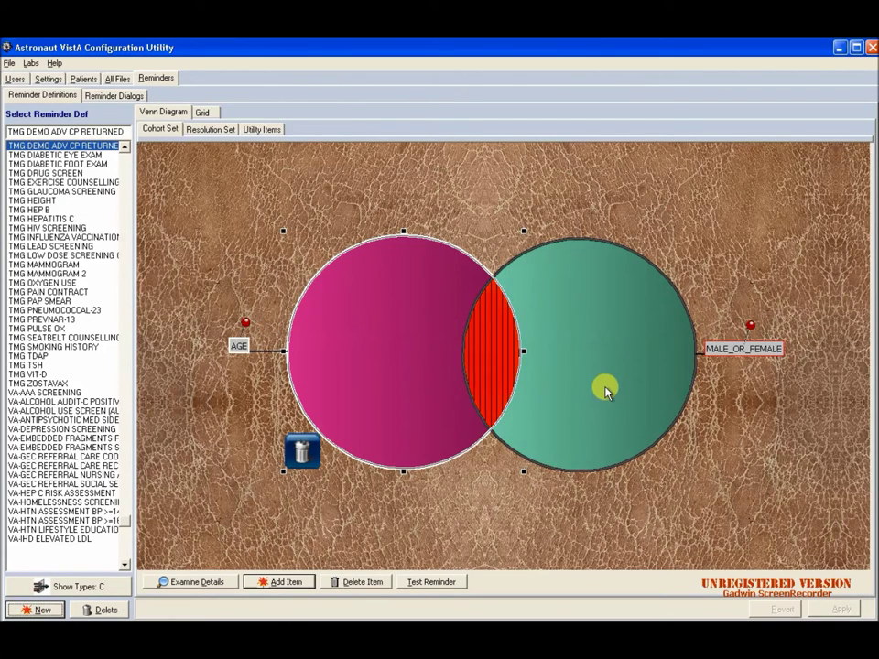
Step: Start a new cohort finding and choose the health factor TMG ADV CP PAPERS GIVEN as its item
{"action": "left_click", "coordinate": [276, 581]}
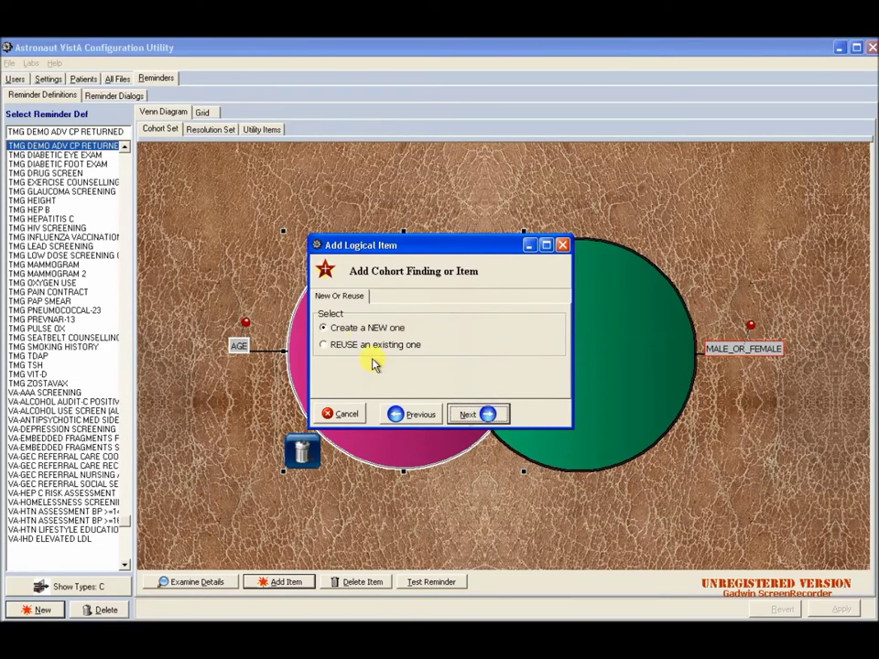
{"action": "left_click", "coordinate": [490, 415]}
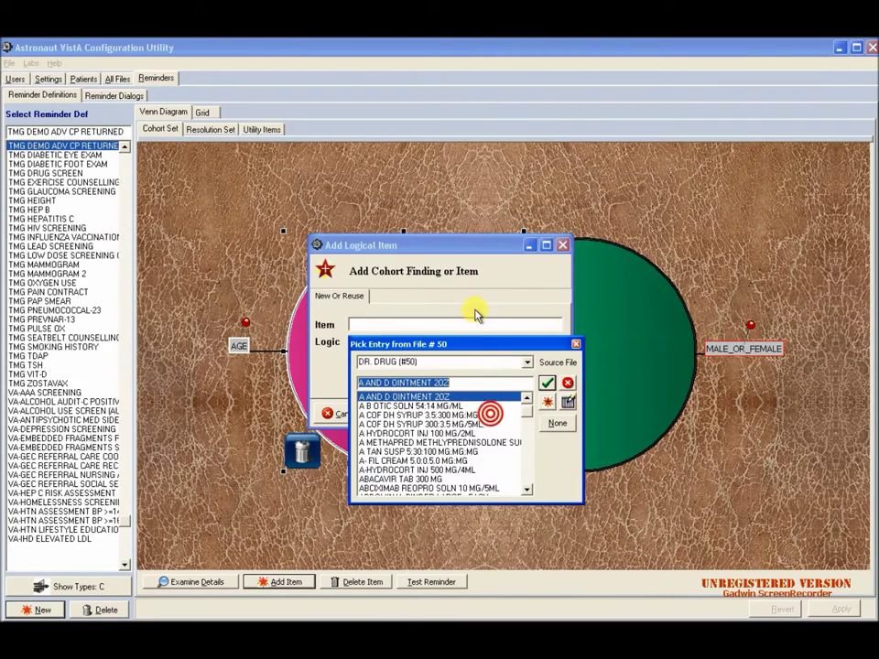
{"action": "left_click", "coordinate": [527, 367]}
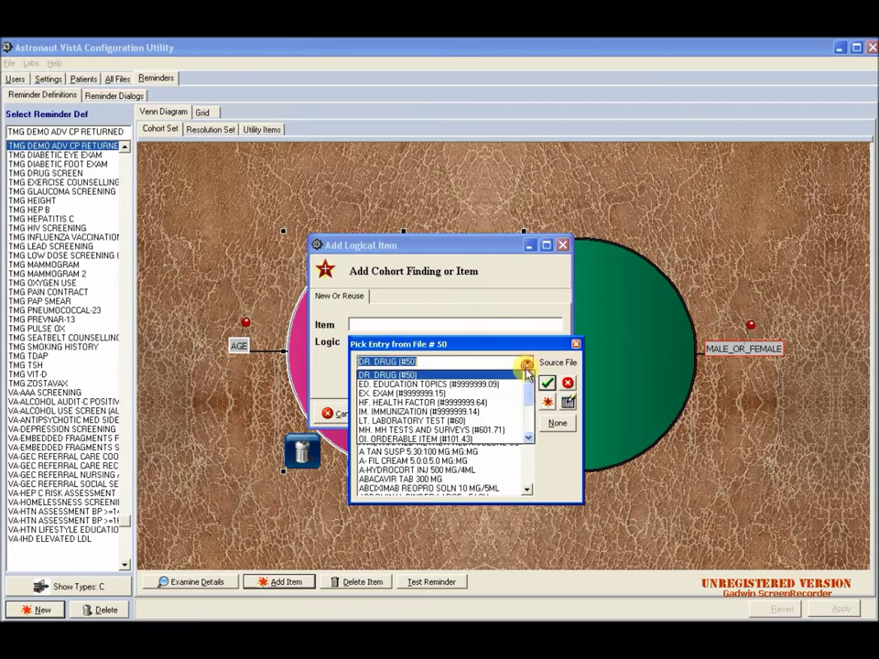
{"action": "left_click", "coordinate": [419, 403]}
{"action": "left_click", "coordinate": [462, 383]}
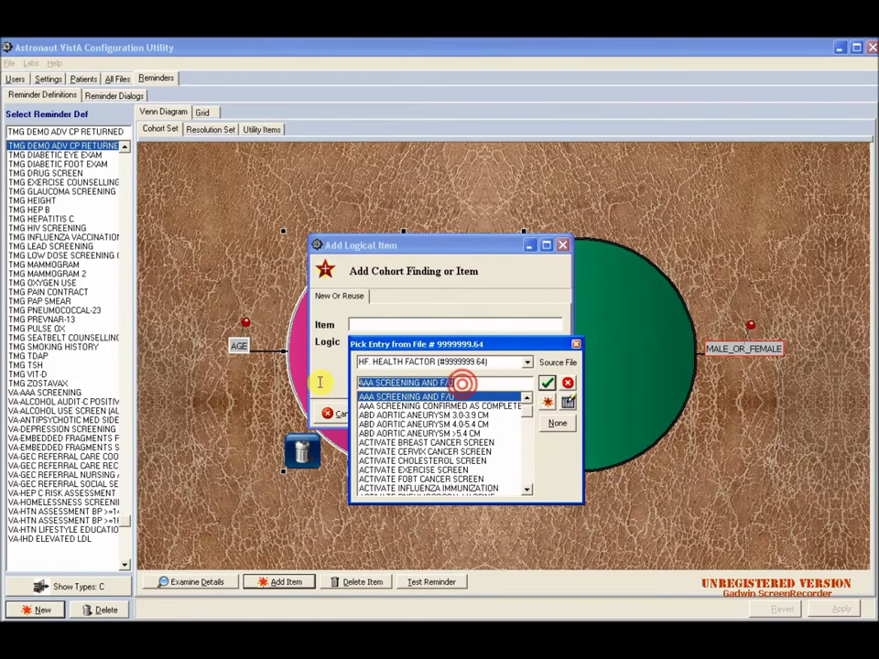
{"action": "type", "text": "tm"}
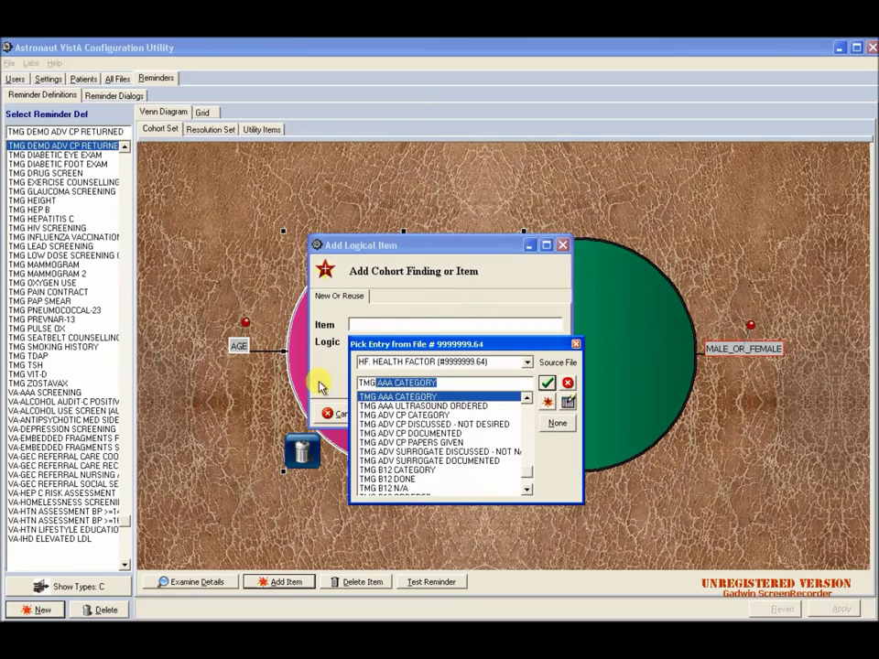
{"action": "left_click", "coordinate": [433, 443]}
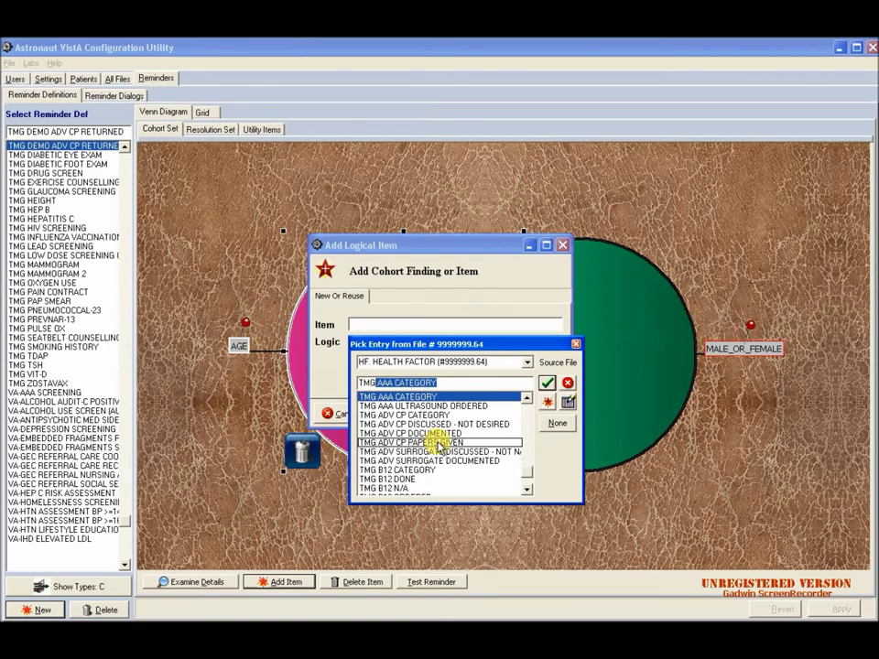
{"action": "left_click", "coordinate": [441, 445]}
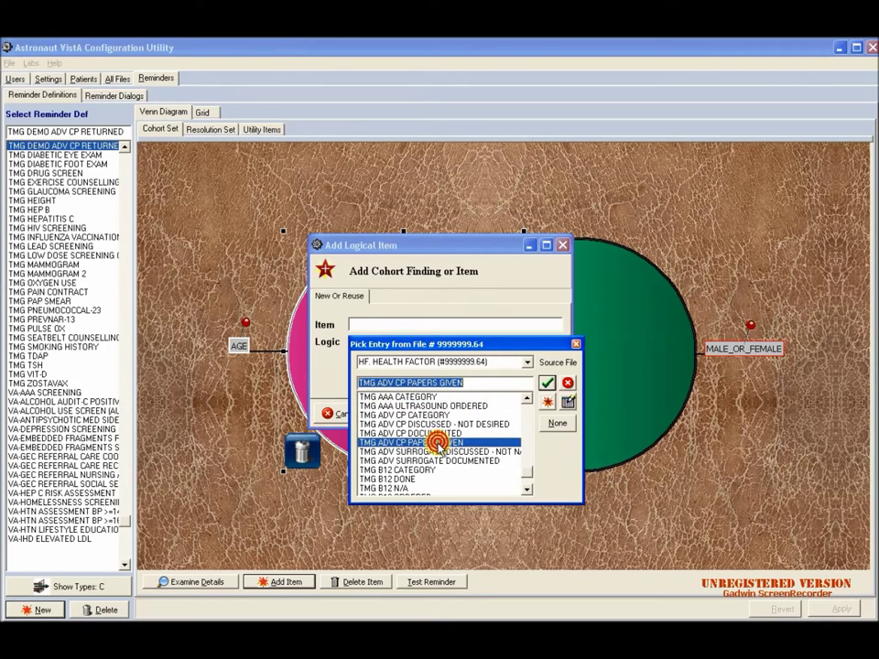
{"action": "left_click", "coordinate": [546, 384]}
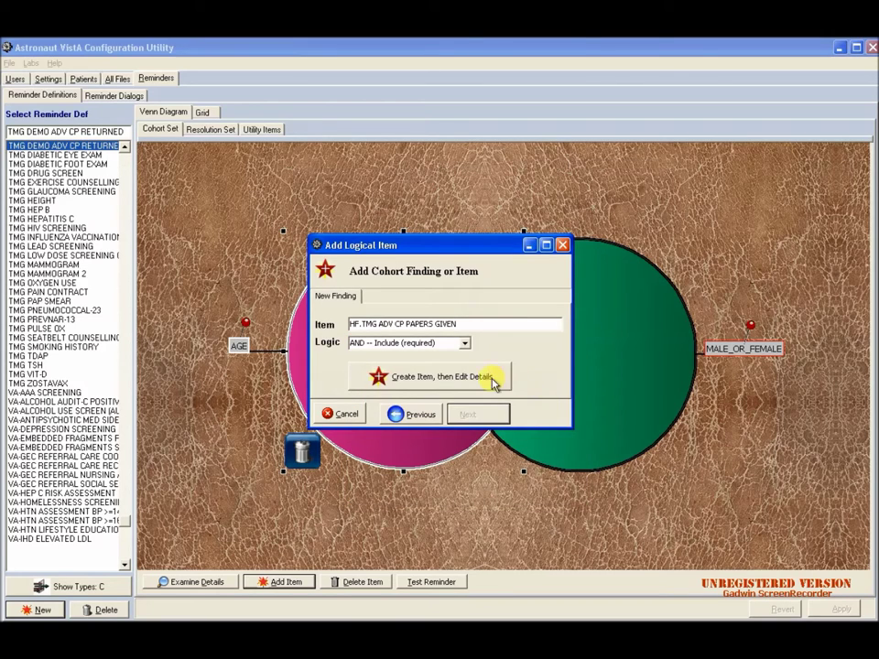
Step: Create the finding with required AND logic, accept its details unchanged, and move its label to the upper-left side of its circle
{"action": "left_click", "coordinate": [469, 381]}
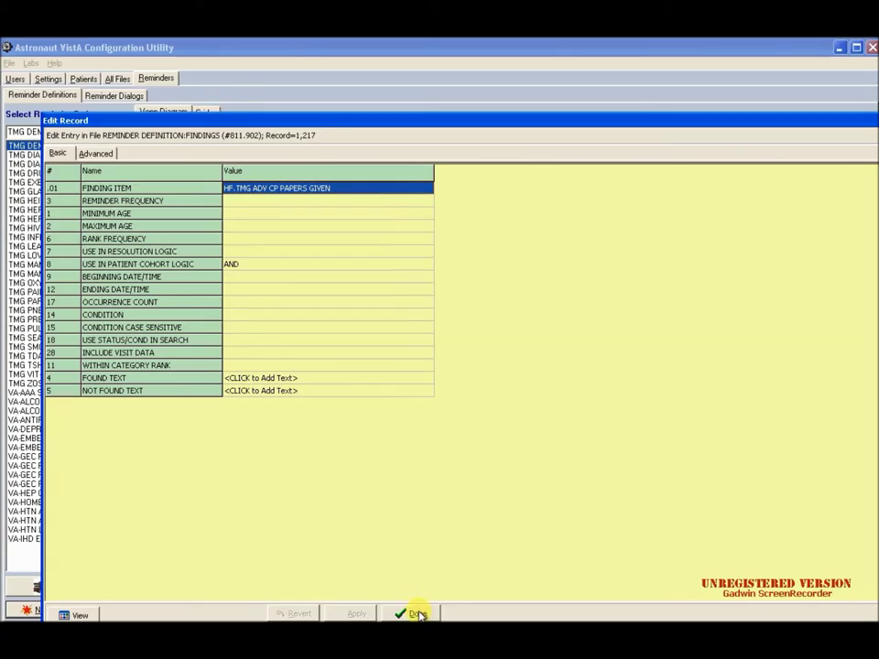
{"action": "left_click", "coordinate": [414, 612]}
{"action": "left_click", "coordinate": [536, 413]}
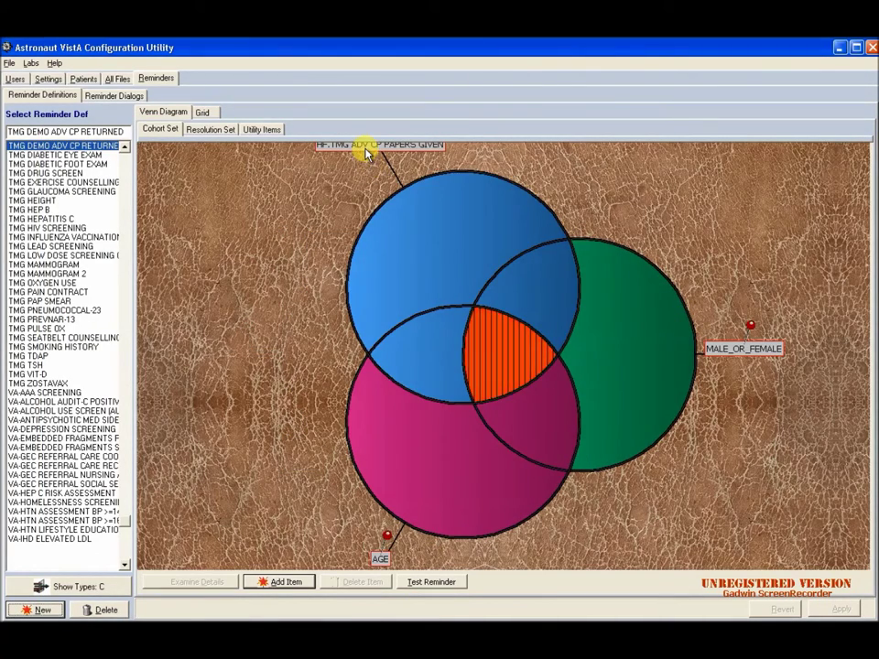
{"action": "mouse_move", "coordinate": [364, 147]}
{"action": "left_mouse_down"}
{"action": "mouse_move", "coordinate": [245, 196]}
{"action": "mouse_move", "coordinate": [286, 205]}
{"action": "left_mouse_up"}
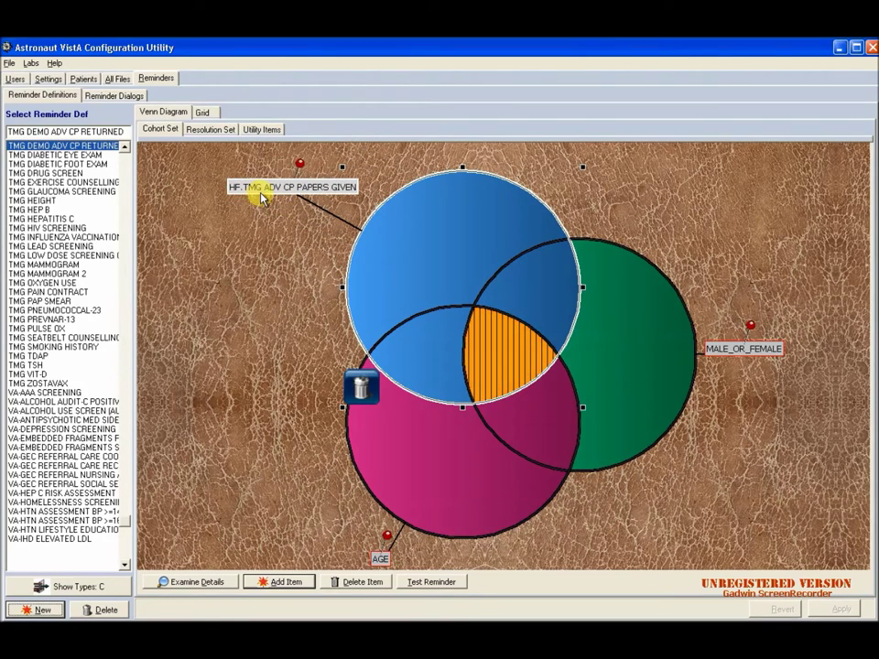
Step: Start a new standard resolution finding and choose the health factor TMG ADV CP DOCUMENTED as its item
{"action": "left_click", "coordinate": [212, 129]}
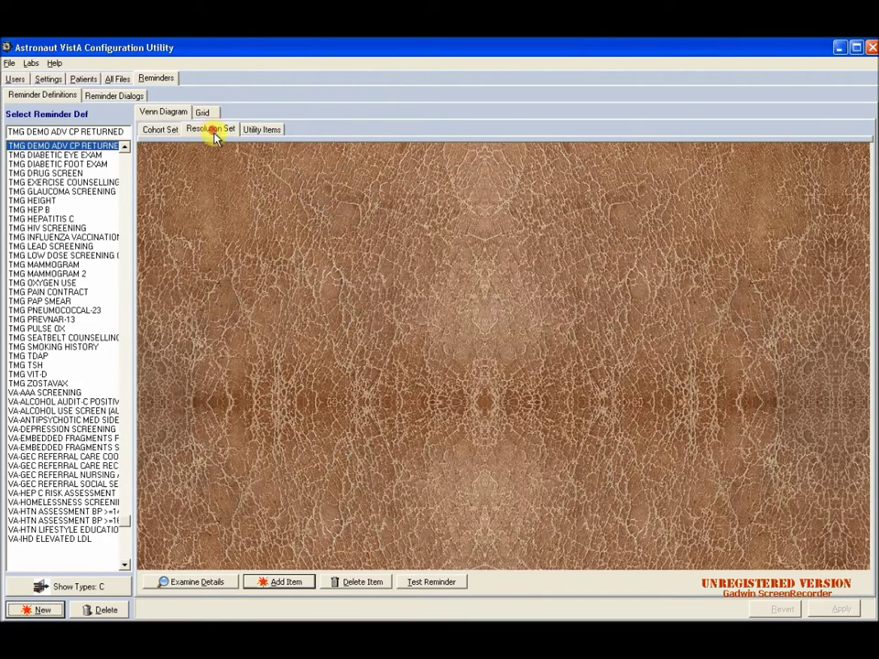
{"action": "left_click", "coordinate": [286, 582]}
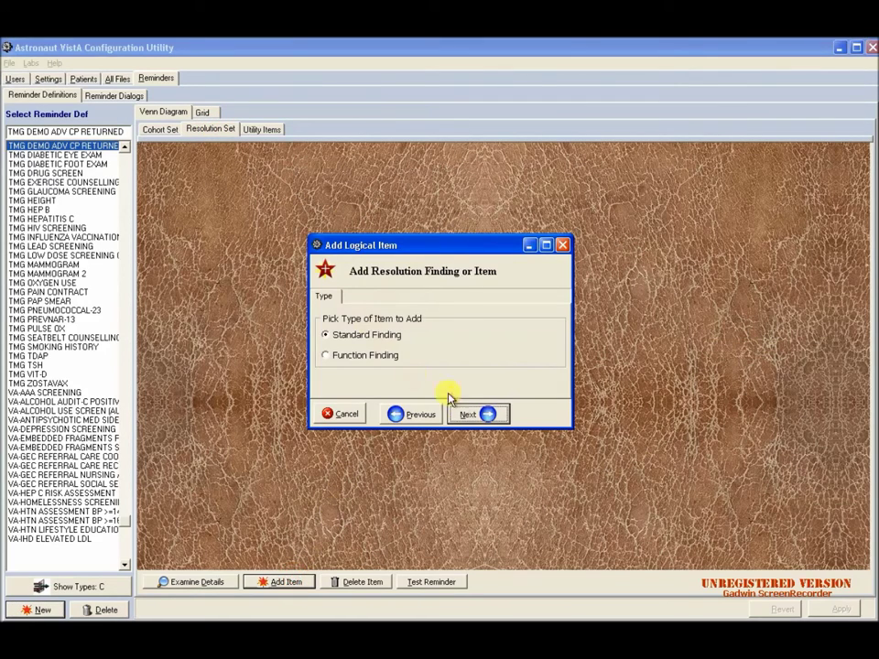
{"action": "left_click", "coordinate": [468, 415]}
{"action": "left_click", "coordinate": [468, 415]}
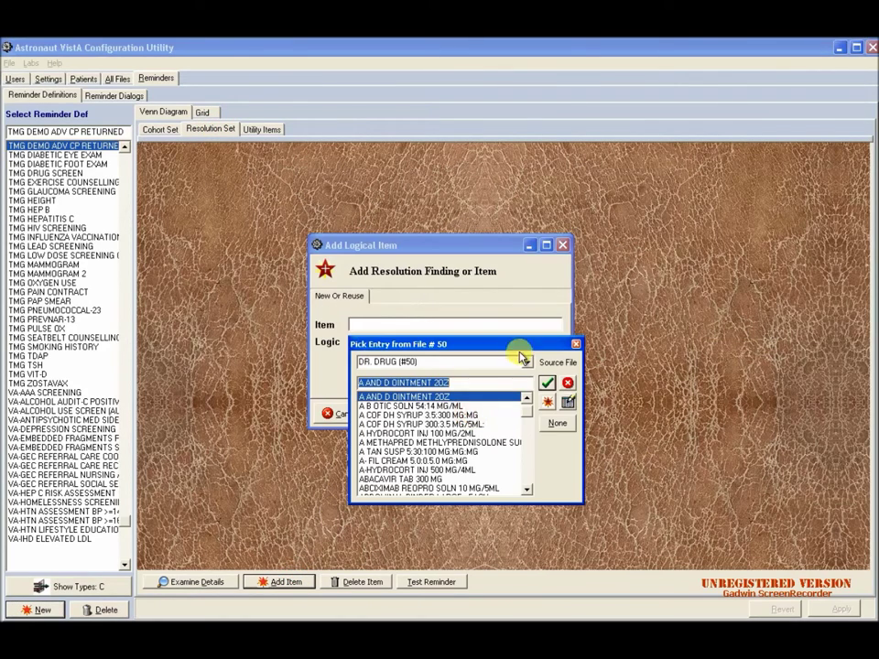
{"action": "left_click", "coordinate": [526, 366]}
{"action": "left_click", "coordinate": [445, 399]}
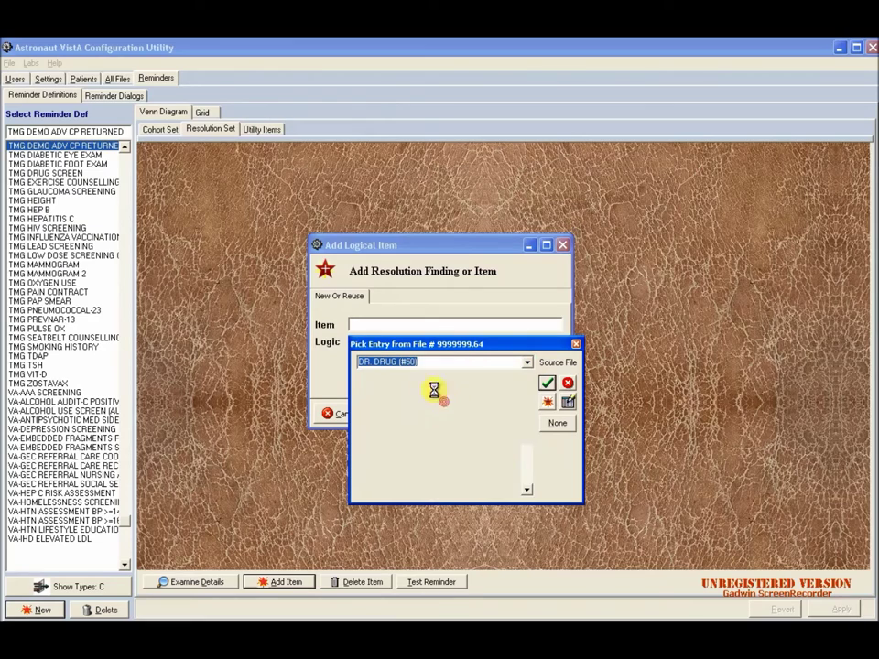
{"action": "left_click", "coordinate": [465, 382]}
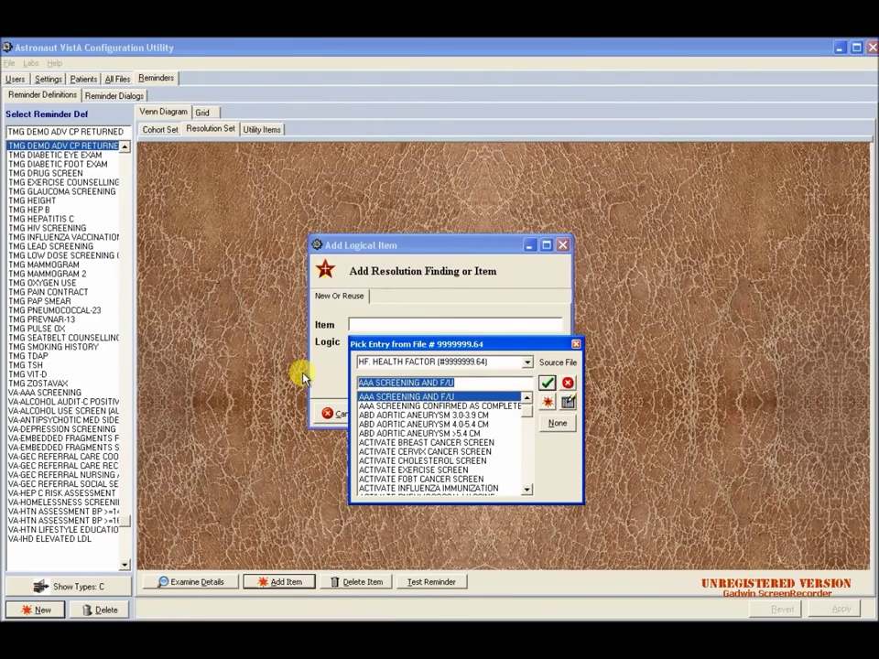
{"action": "type", "text": "TMG ADV CP DOCUMENTED"}
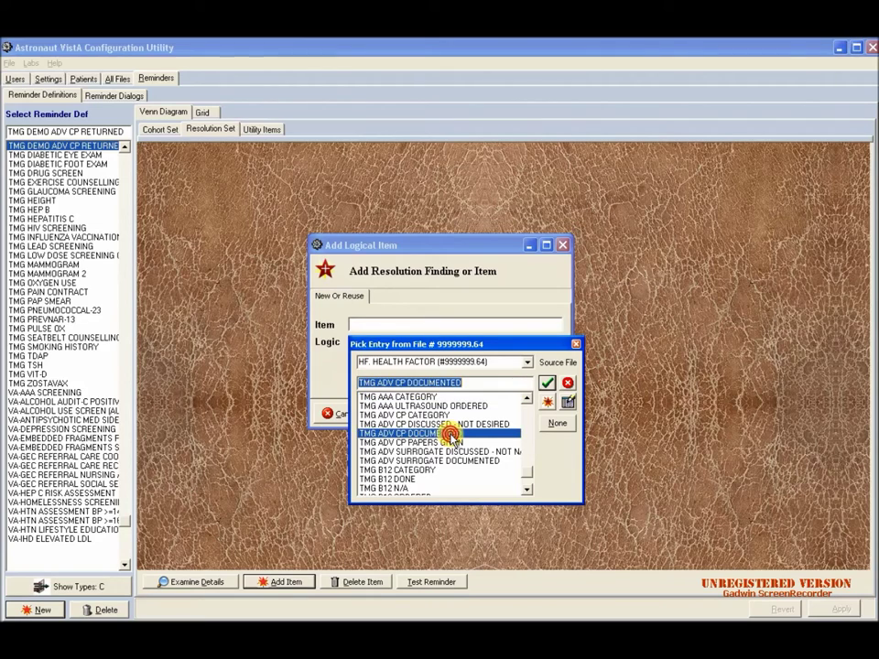
{"action": "left_click", "coordinate": [444, 433]}
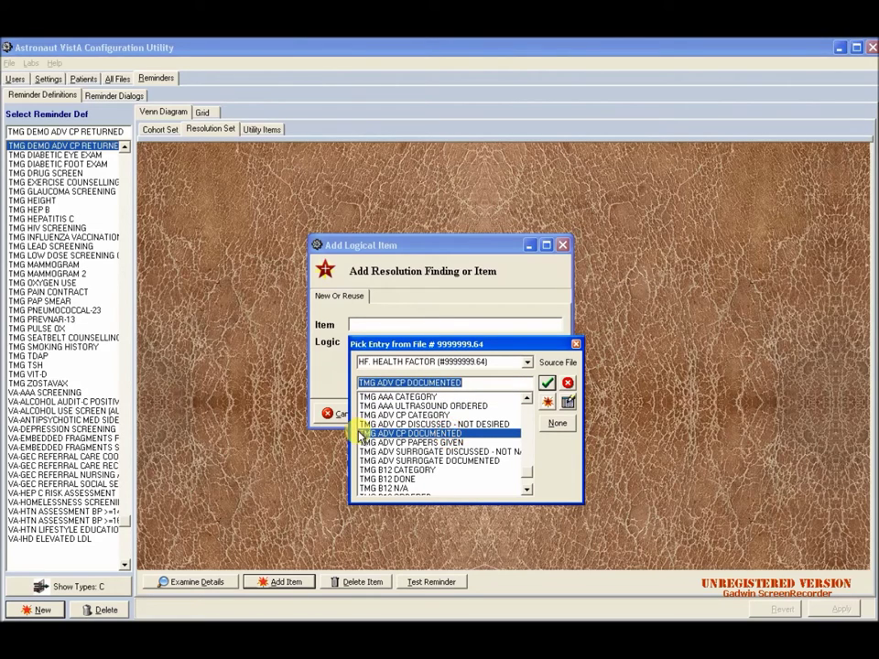
{"action": "left_click", "coordinate": [547, 382]}
Step: Create the resolution finding with OR logic and unchanged details, and switch to the reminder dialogs
{"action": "left_click", "coordinate": [426, 378]}
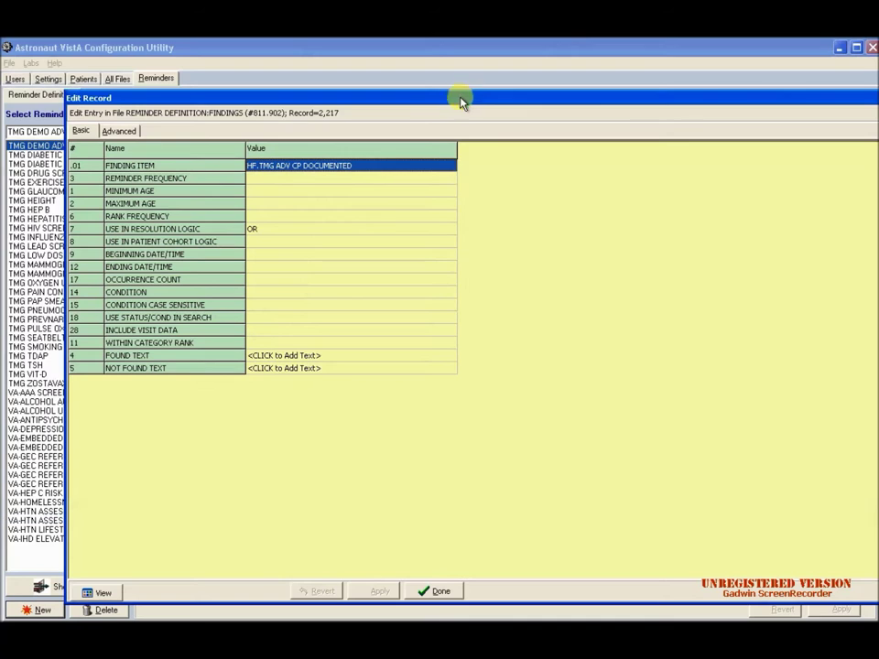
{"action": "left_click", "coordinate": [437, 590]}
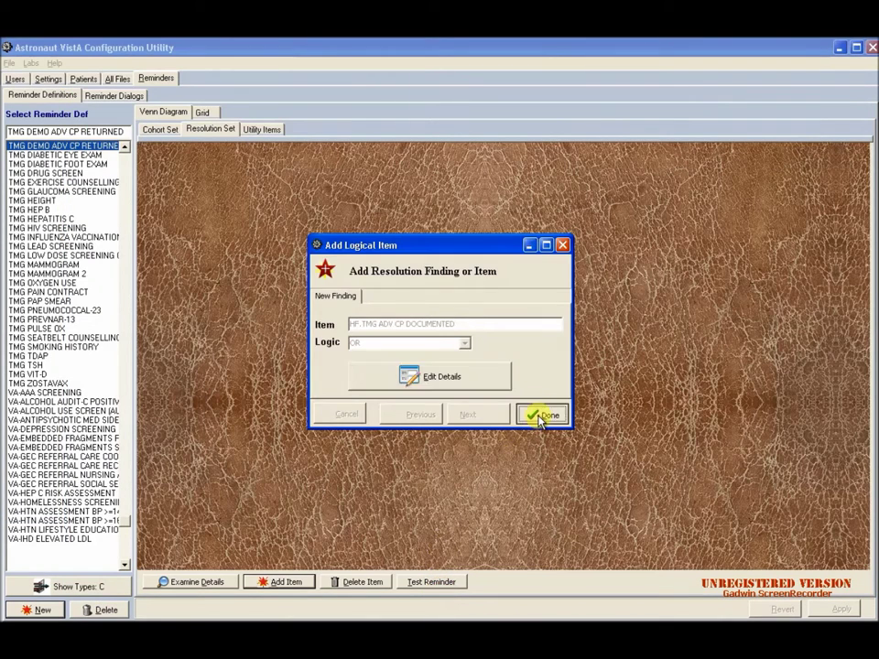
{"action": "left_click", "coordinate": [539, 414]}
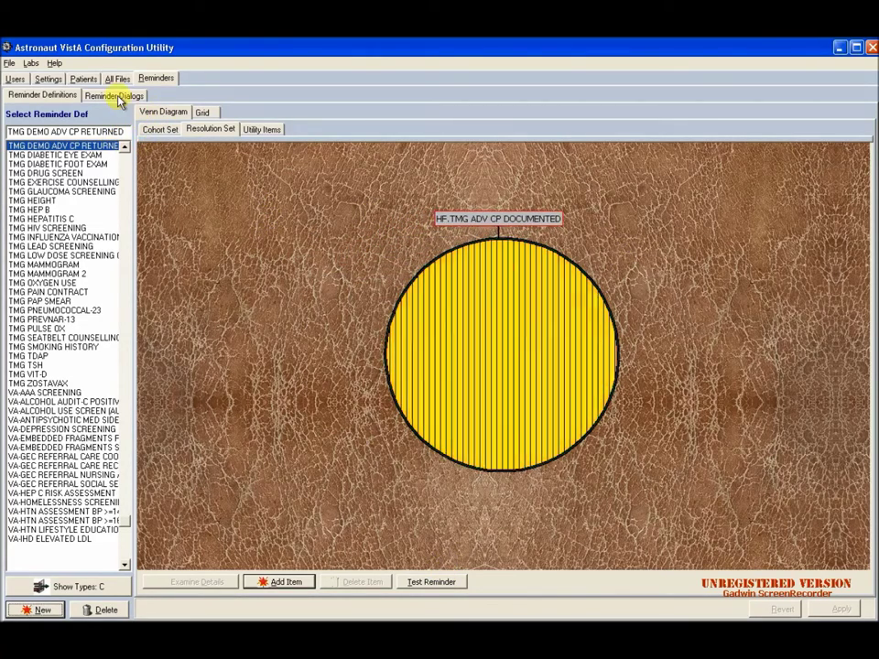
{"action": "left_click", "coordinate": [115, 96]}
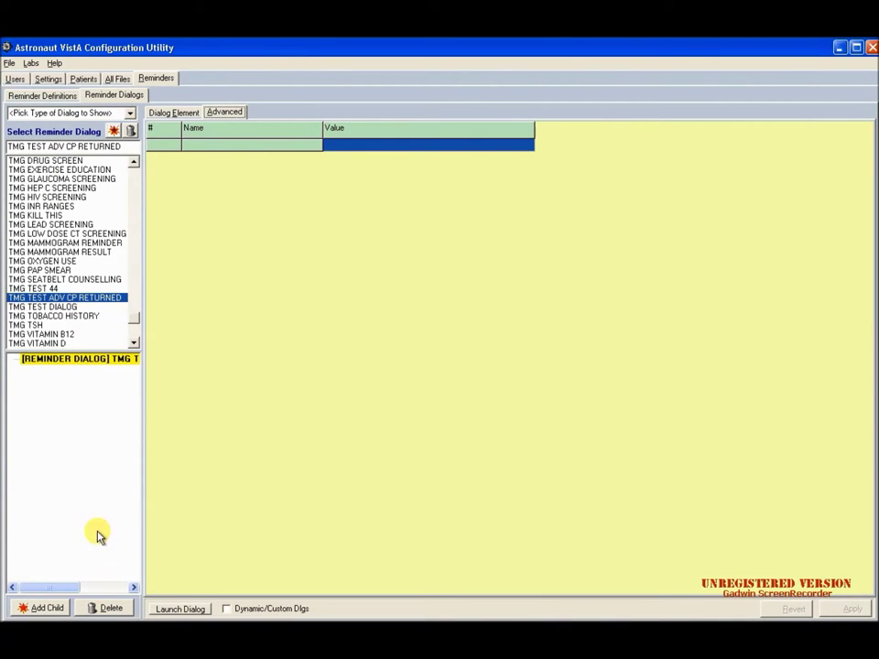
{"action": "left_click", "coordinate": [51, 608]}
{"action": "left_click", "coordinate": [381, 302]}
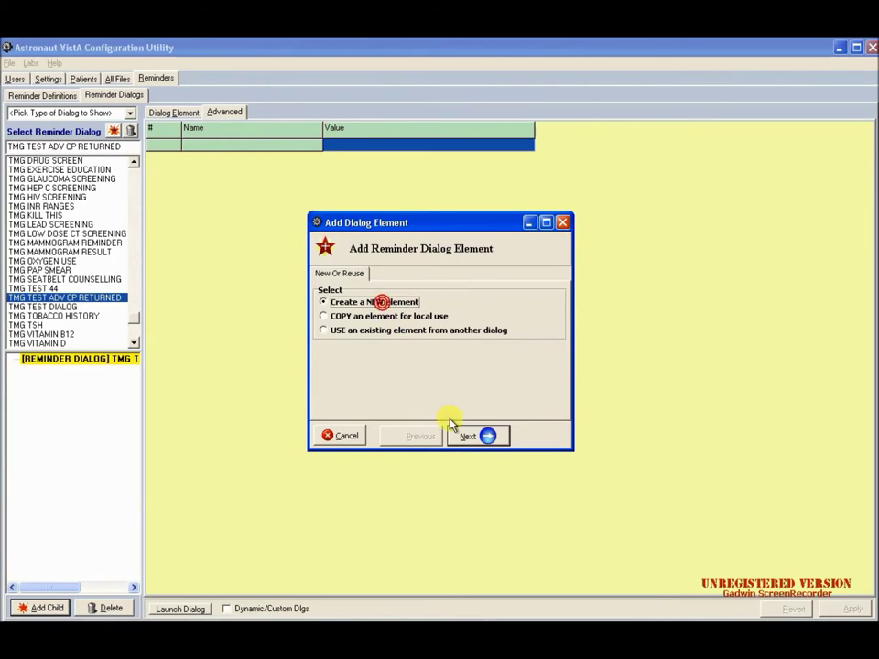
{"action": "left_click", "coordinate": [343, 435]}
Step: Create a new LOCAL reminder dialog TMG DEMO ADV CP DIALOG with the TMG / FPG physician as sponsor, keep its details unchanged, and dismiss the preview
{"action": "left_click", "coordinate": [112, 131]}
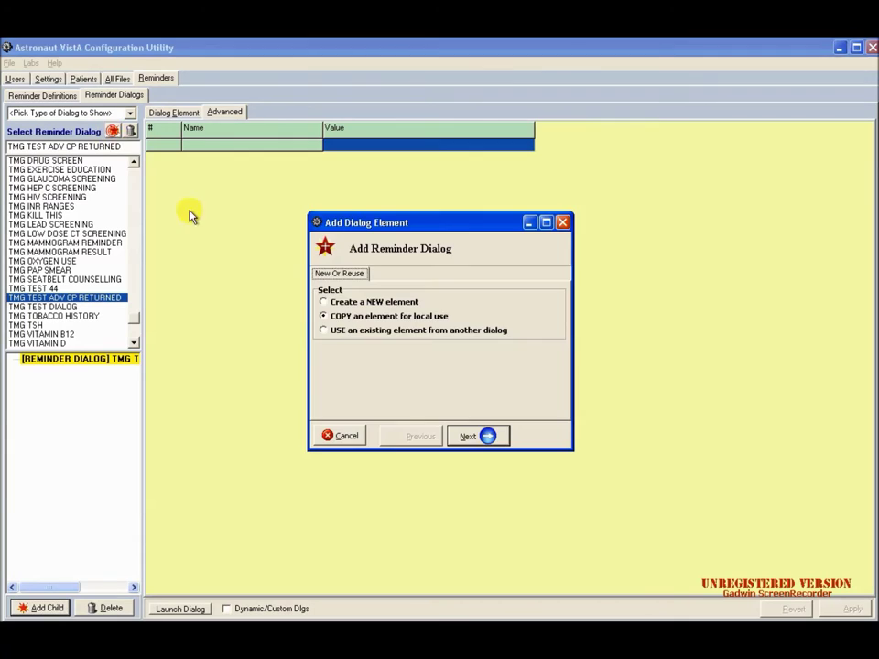
{"action": "left_click", "coordinate": [335, 301]}
{"action": "left_click", "coordinate": [484, 443]}
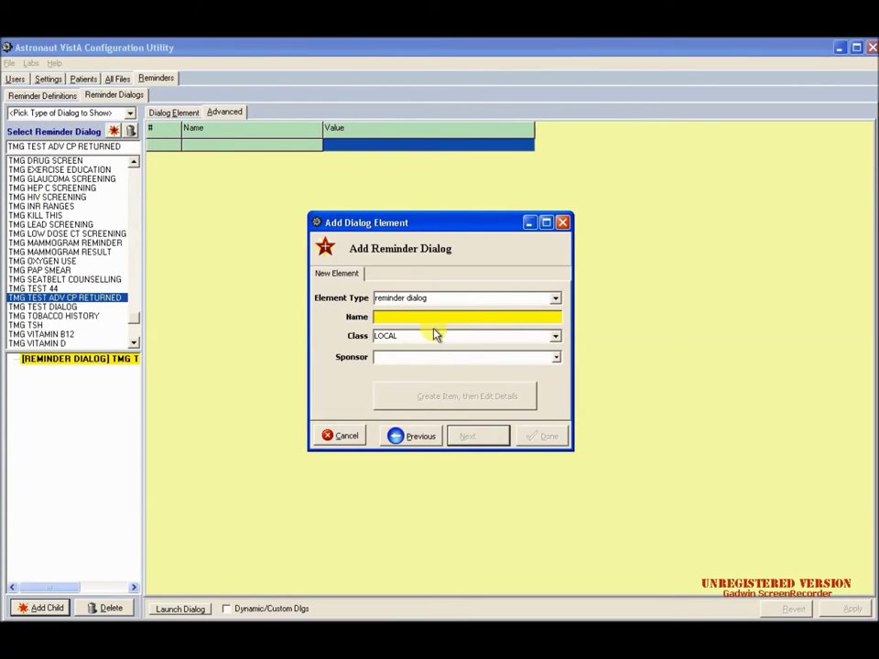
{"action": "type", "text": "TMG DEMO ADV CP DIALOG"}
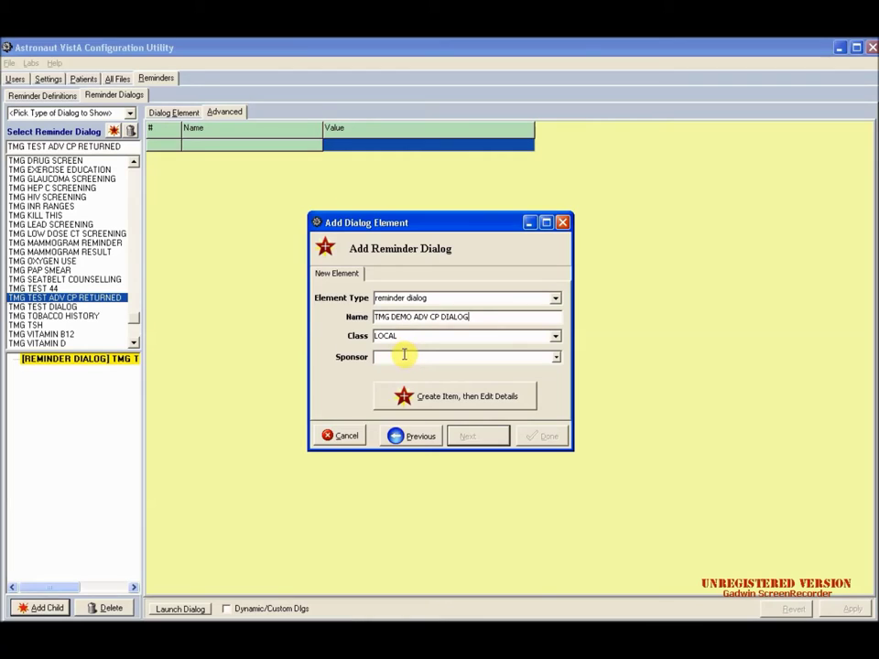
{"action": "type", "text": "TMG / FPG / KEVIN TOPPENBERG, MD"}
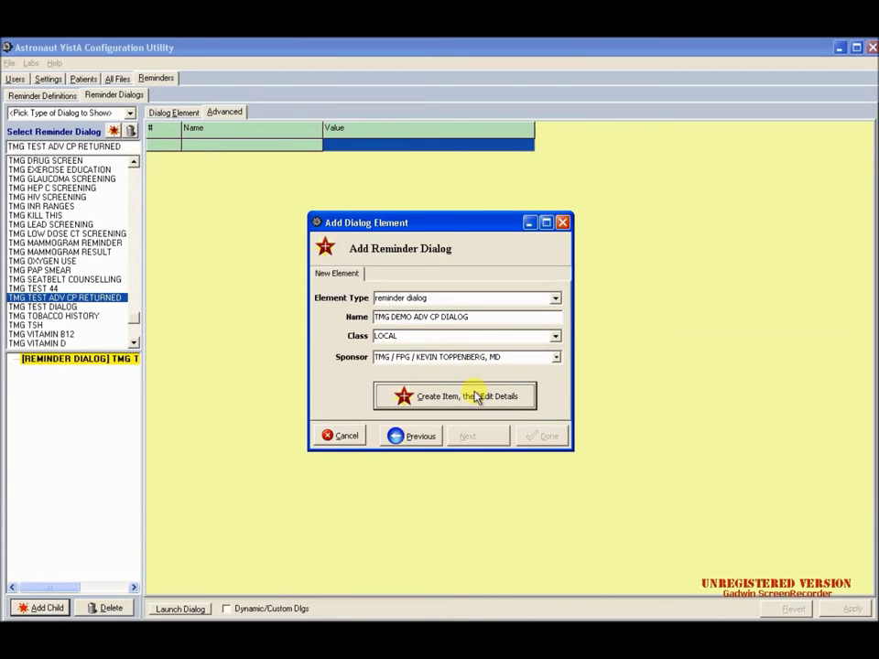
{"action": "left_click", "coordinate": [476, 395]}
{"action": "left_click_drag", "start_coordinate": [134, 44], "coordinate": [290, 90]}
{"action": "left_click", "coordinate": [408, 574]}
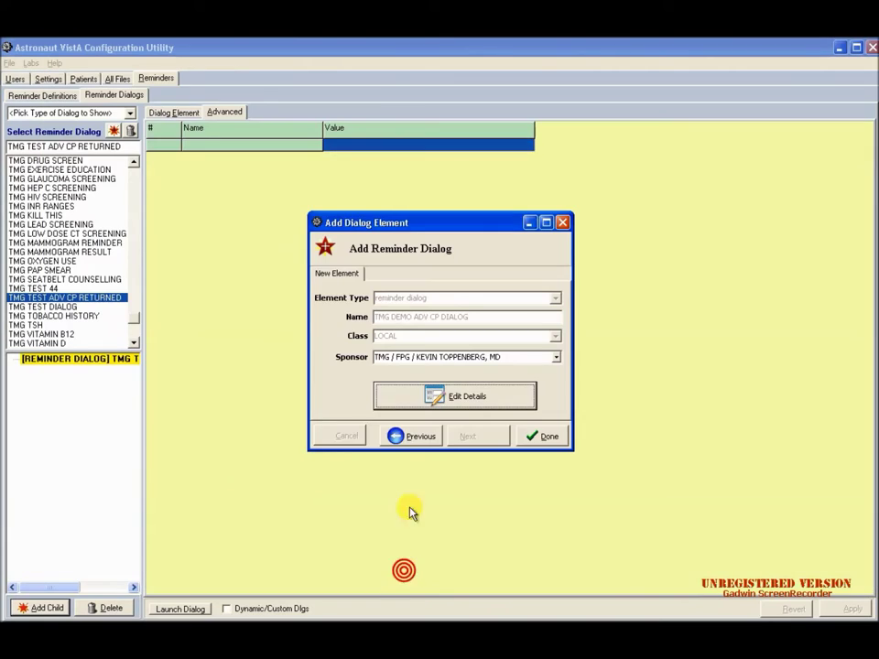
{"action": "left_click", "coordinate": [542, 434]}
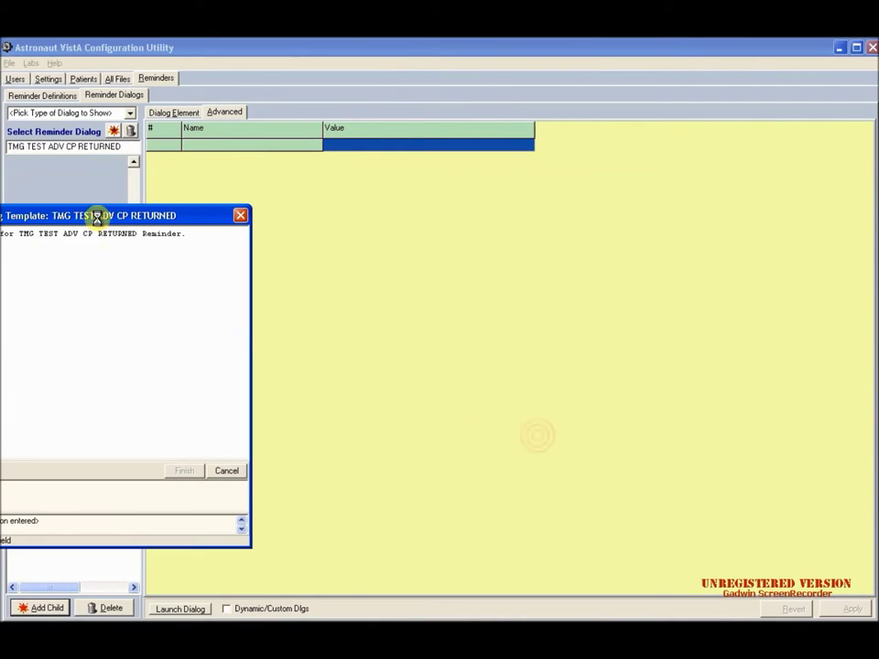
{"action": "left_click_drag", "start_coordinate": [96, 215], "coordinate": [360, 184]}
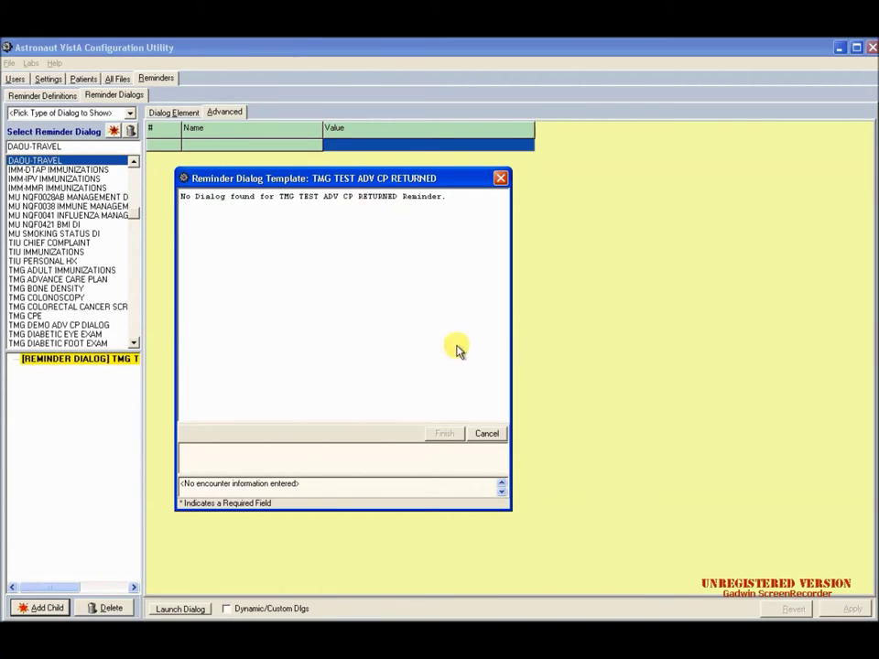
{"action": "left_click", "coordinate": [476, 435]}
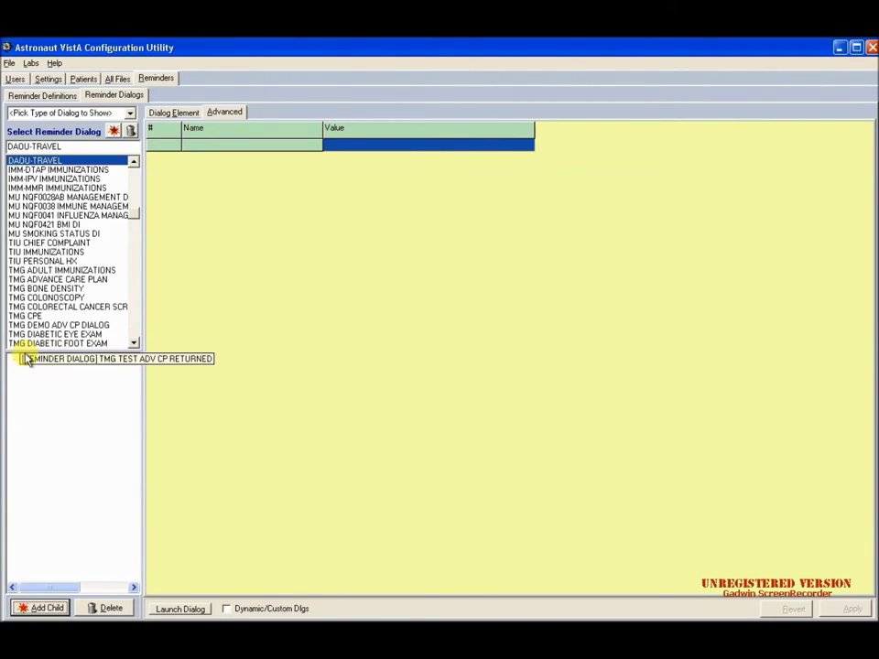
Step: Find the reminder dialog TMG DEMO ADV CP DIALOG among the TMG dialogs, load it, and close its preview
{"action": "double_click", "coordinate": [40, 147]}
{"action": "type", "text": "TMG ADULT IMMUNIZATIONS"}
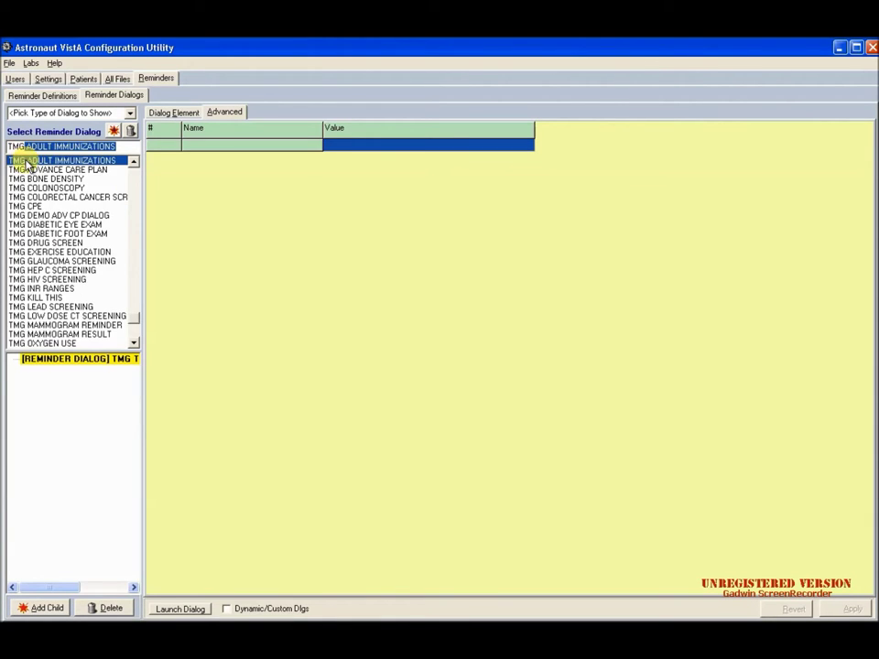
{"action": "double_click", "coordinate": [64, 170]}
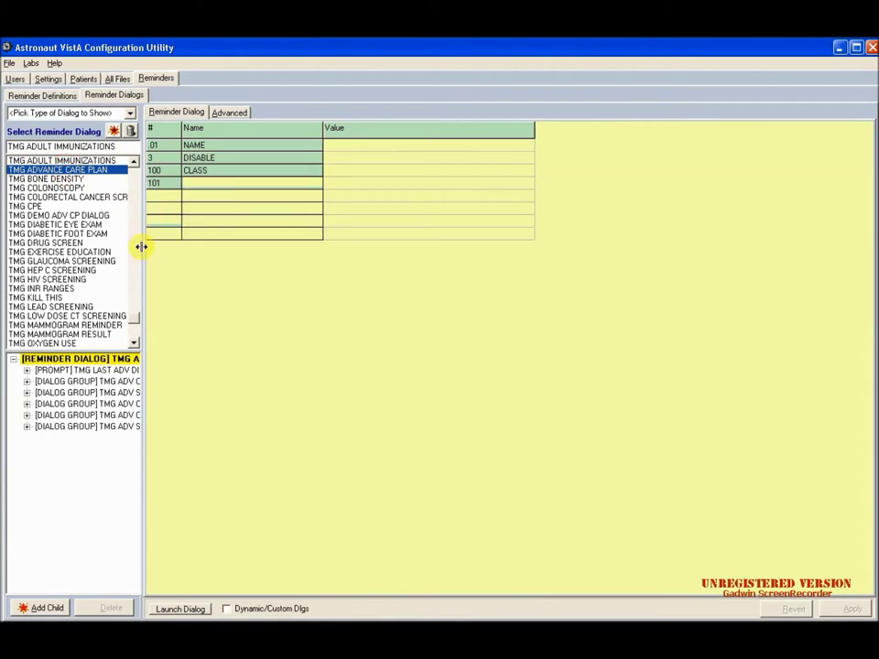
{"action": "double_click", "coordinate": [57, 215]}
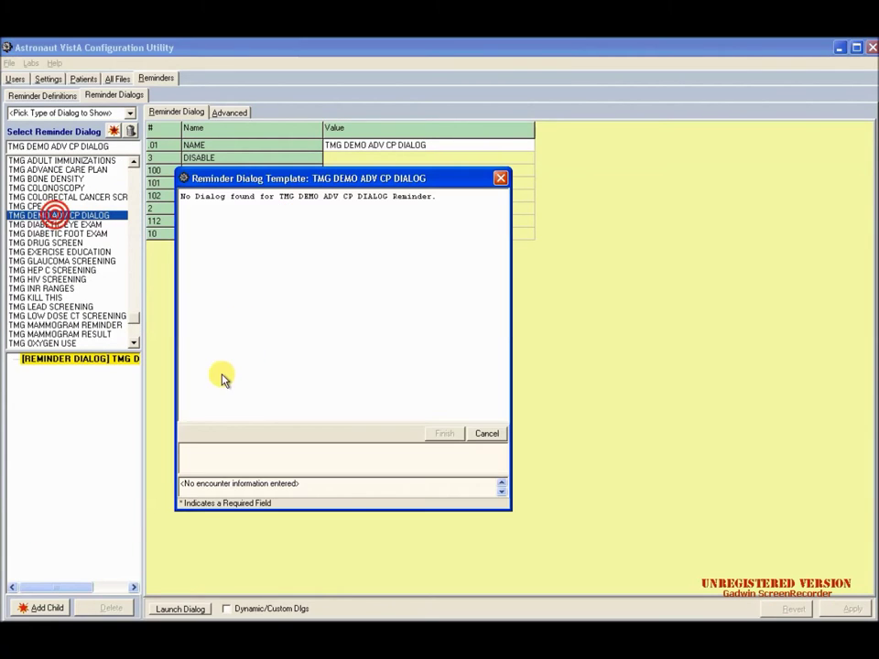
{"action": "left_click", "coordinate": [491, 434]}
Step: Start a new LOCAL child dialog element named TMG DEMO ADV CP RETURNED under the dialog, with the TMG / FPG physician as sponsor
{"action": "left_click", "coordinate": [37, 607]}
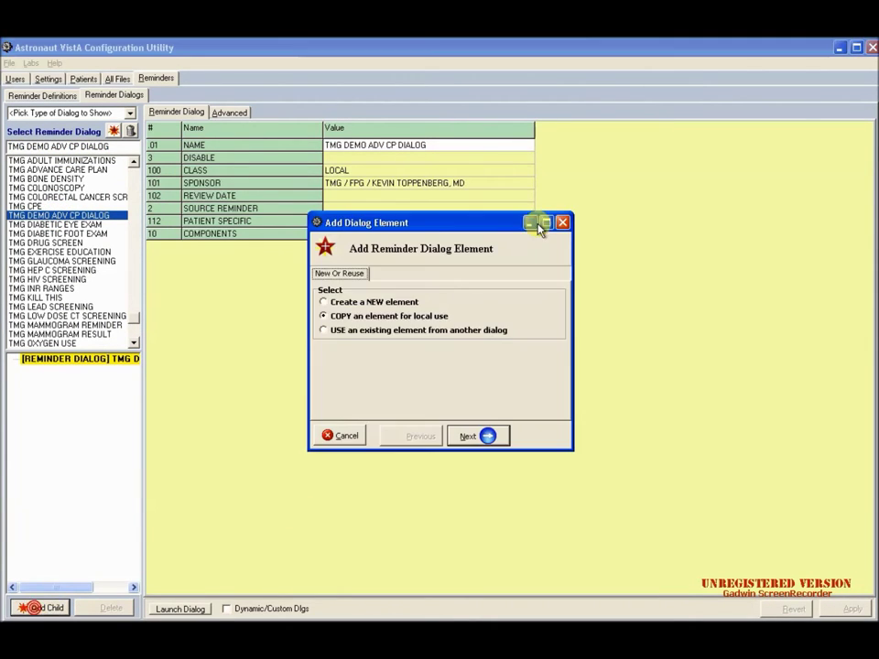
{"action": "left_click", "coordinate": [347, 305]}
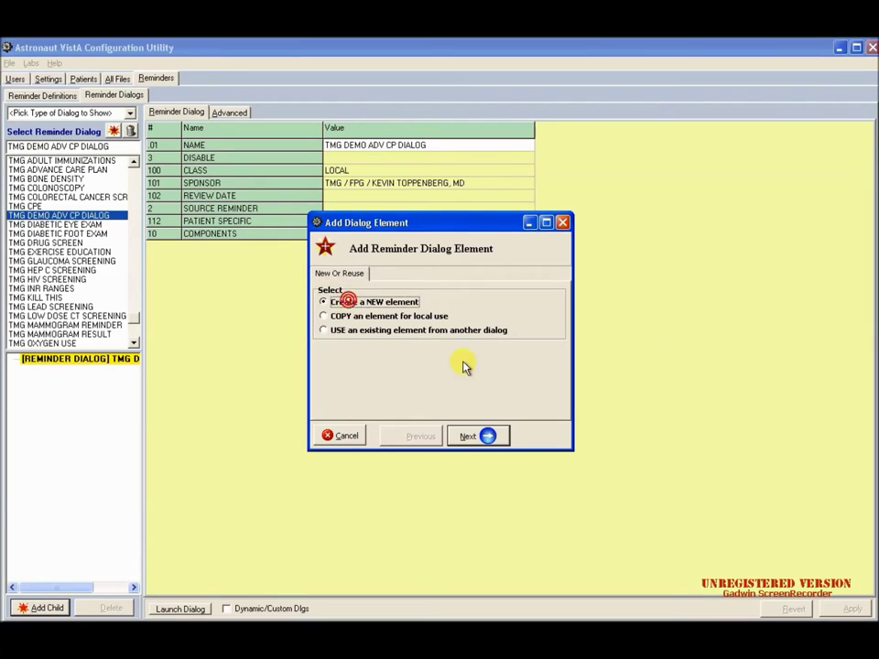
{"action": "left_click", "coordinate": [474, 434]}
{"action": "left_click", "coordinate": [448, 316]}
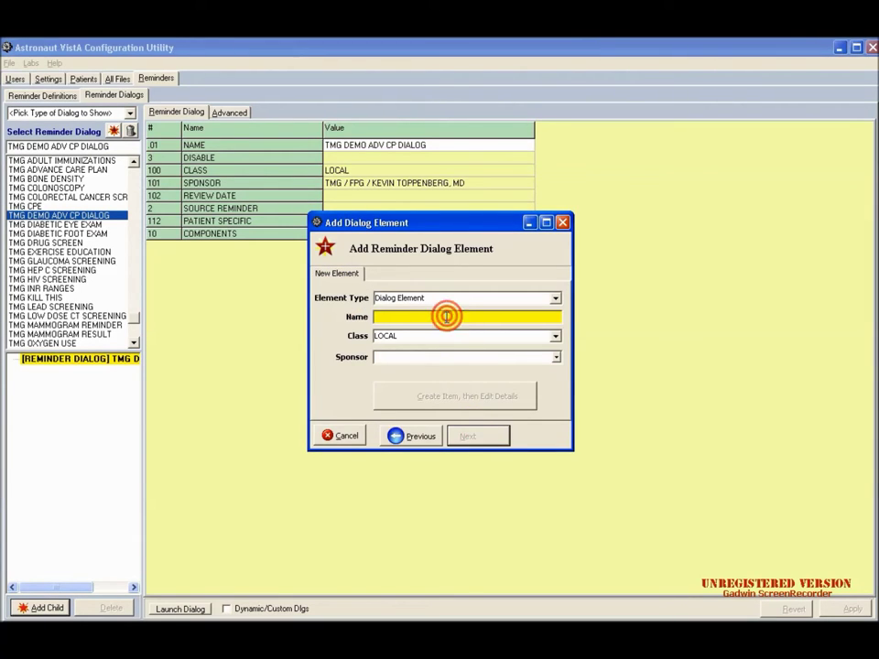
{"action": "type", "text": "TMG DEMO ADV CP RETURNED"}
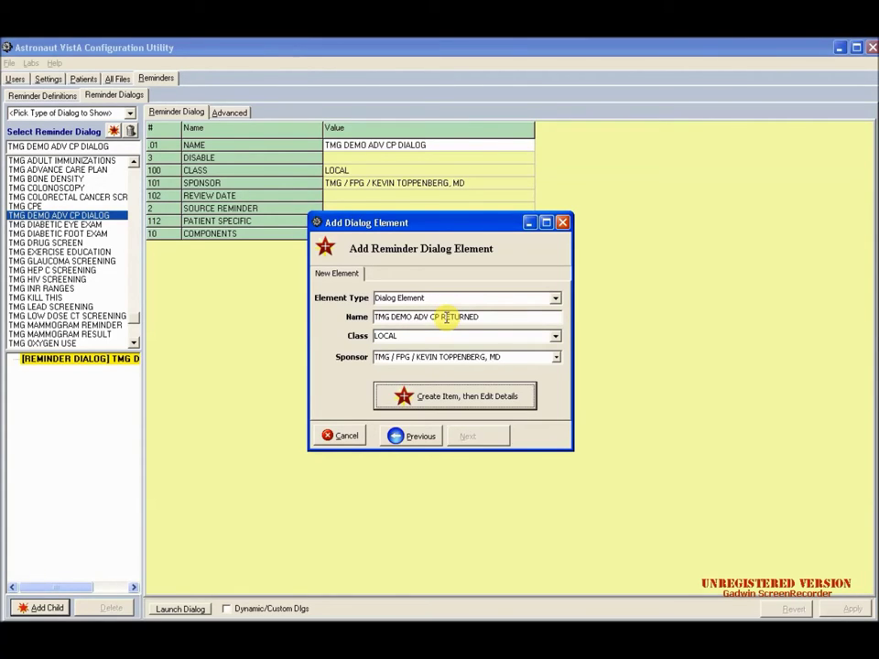
Step: Create the dialog element with its details unchanged, place it at position 20, and close the preview
{"action": "left_click", "coordinate": [481, 394]}
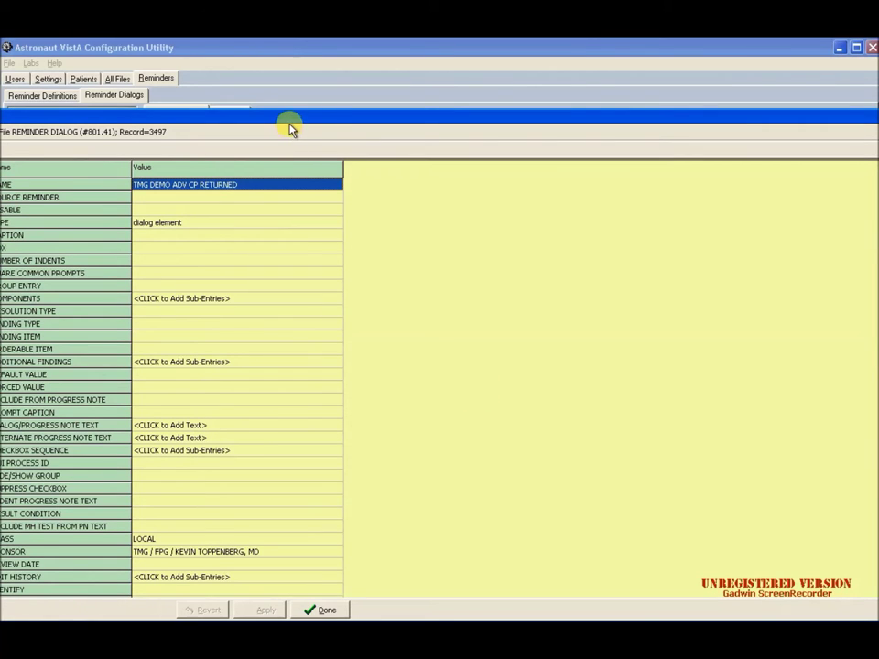
{"action": "left_click_drag", "start_coordinate": [290, 116], "coordinate": [376, 97]}
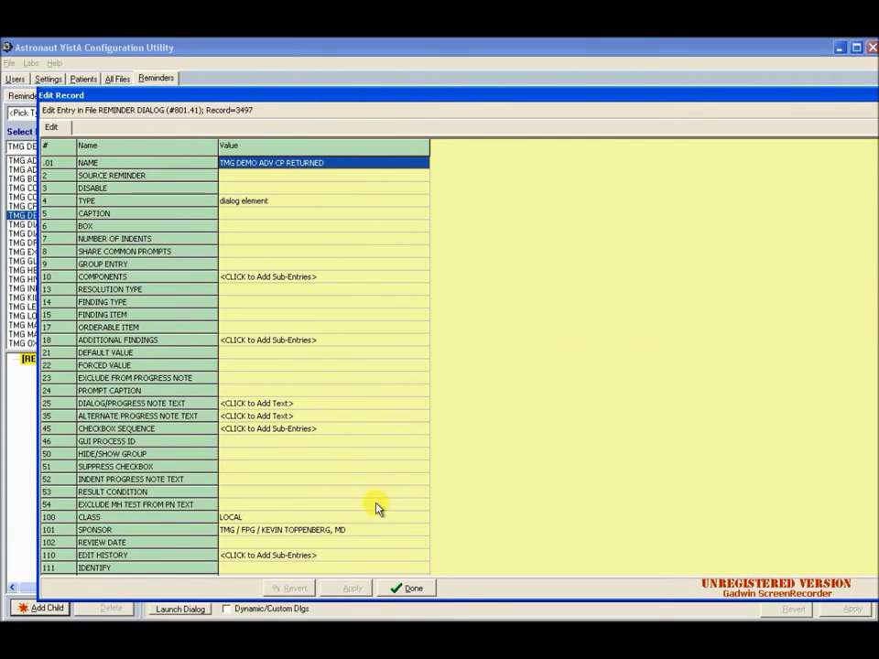
{"action": "left_click", "coordinate": [400, 588]}
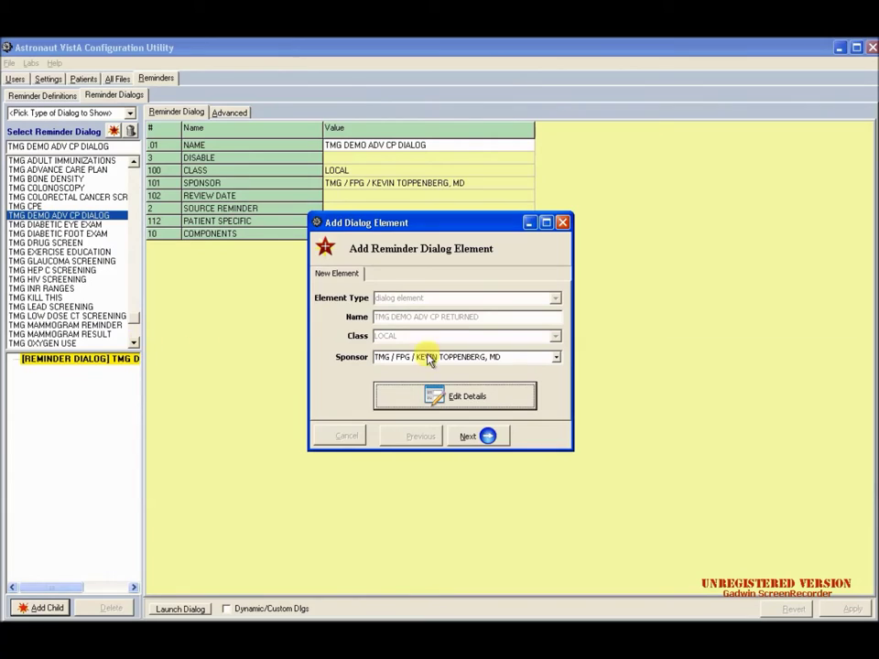
{"action": "left_click", "coordinate": [491, 440]}
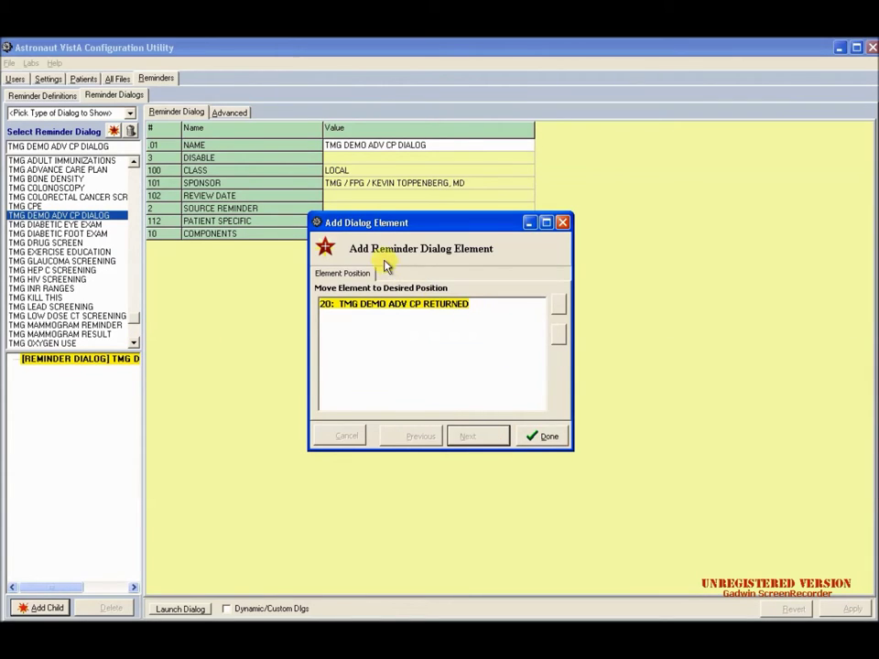
{"action": "left_click", "coordinate": [532, 436]}
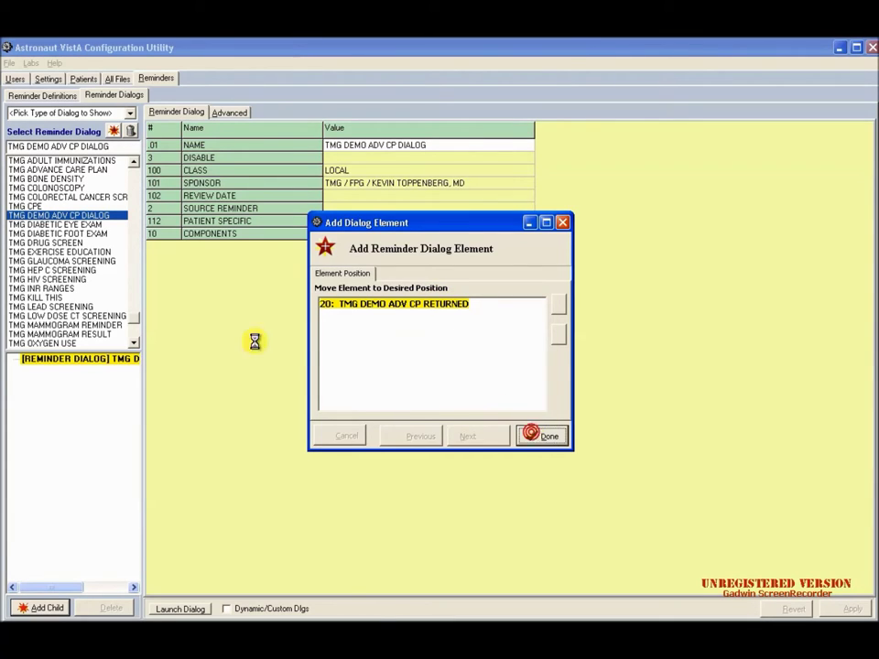
{"action": "left_click", "coordinate": [486, 434]}
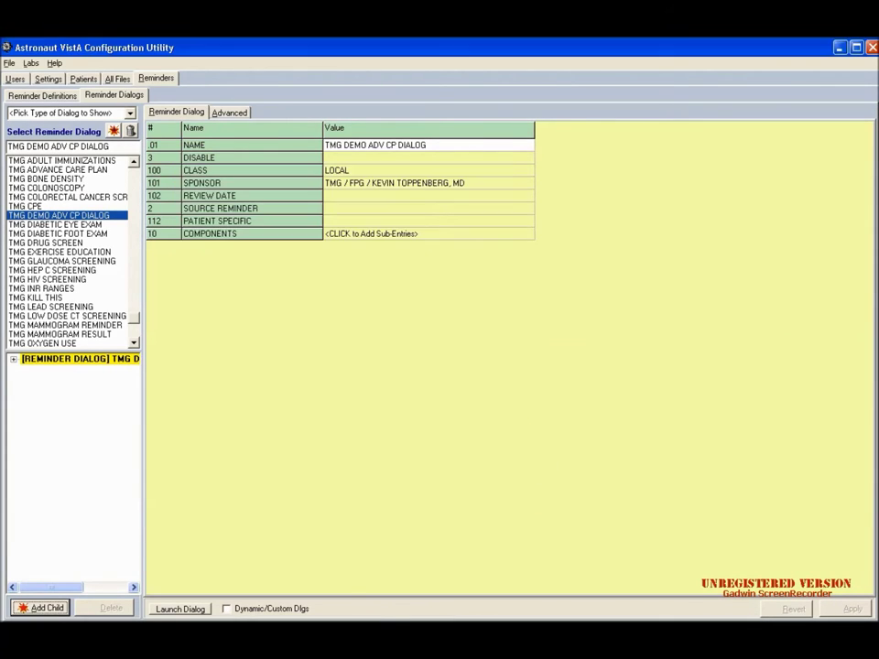
Step: Expand the TMG DEMO ADV CP DIALOG tree, load its child element TMG DEMO ADV CP RETURNED, and widen the tree area
{"action": "left_click", "coordinate": [12, 360]}
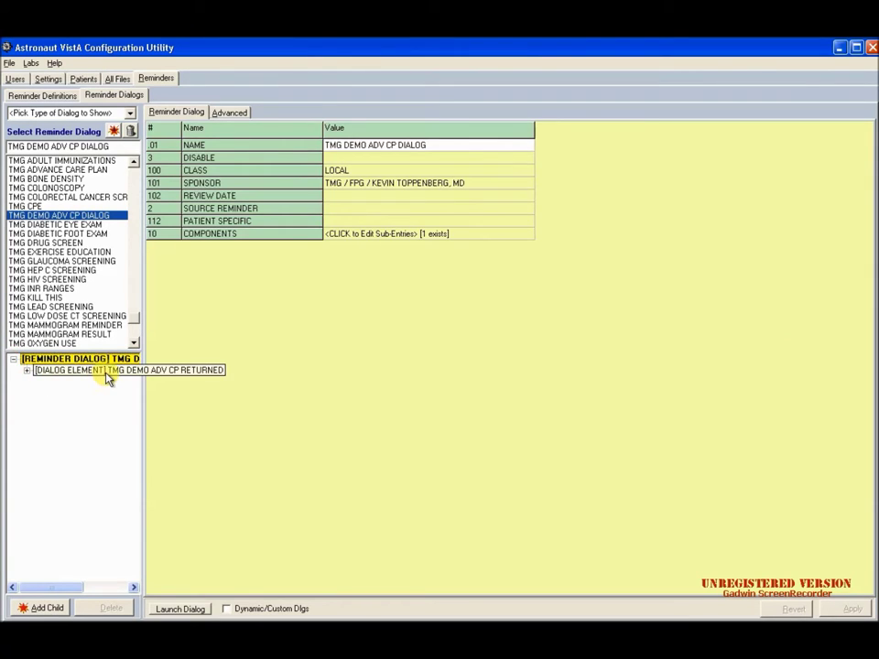
{"action": "left_click", "coordinate": [106, 371]}
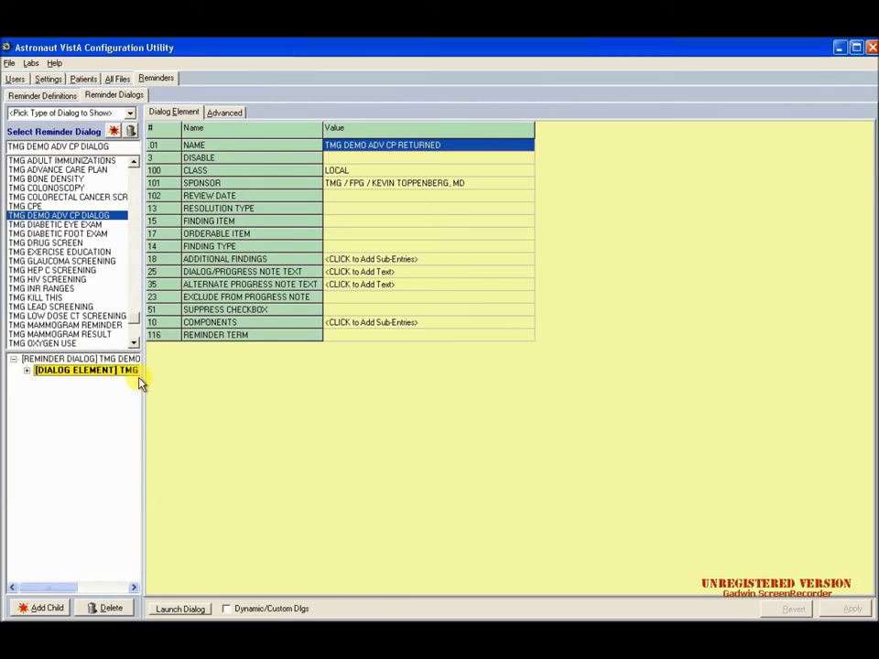
{"action": "left_click_drag", "start_coordinate": [142, 379], "coordinate": [196, 384]}
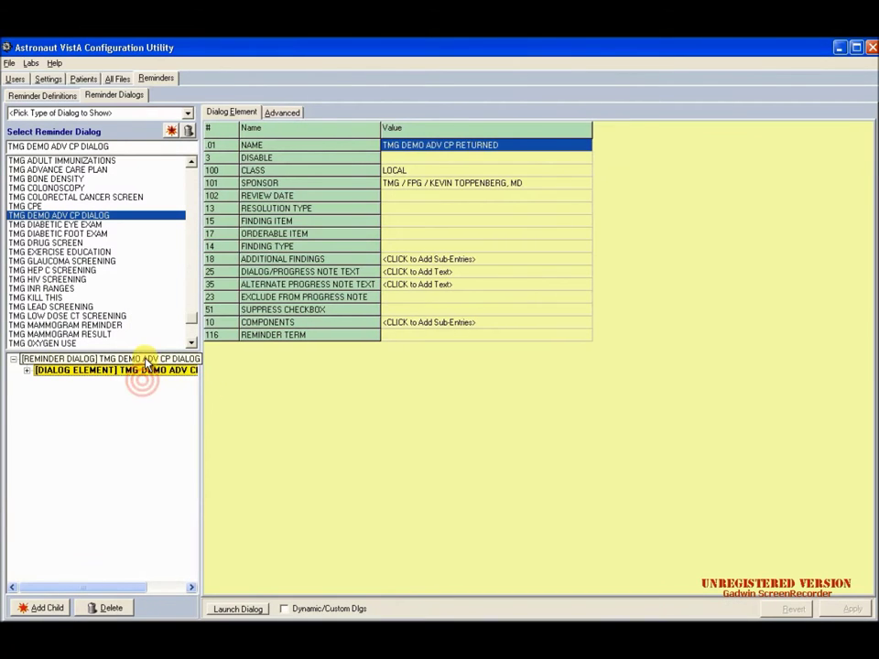
{"action": "left_click", "coordinate": [143, 359]}
{"action": "left_click", "coordinate": [135, 374]}
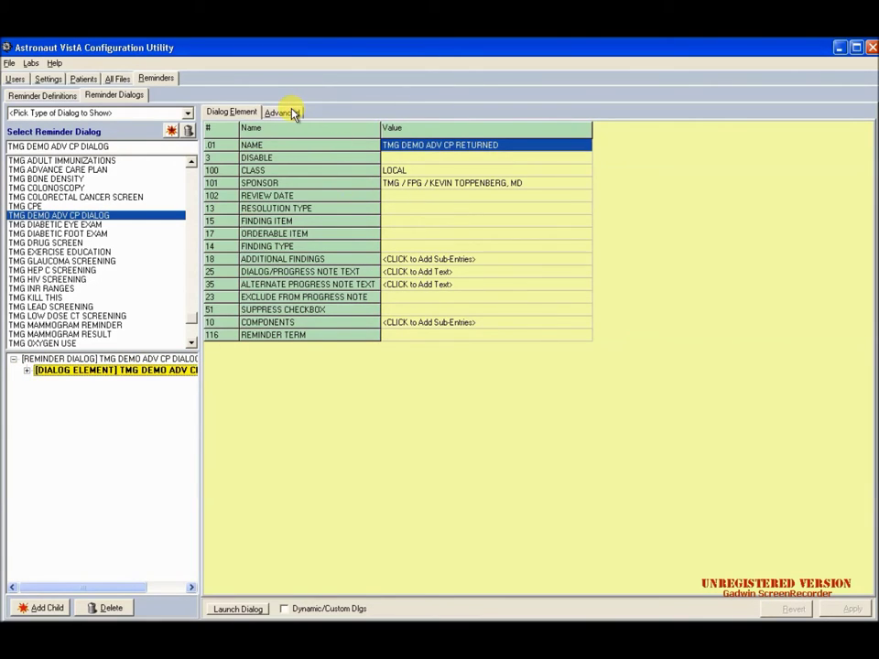
Step: Set the element's dialog/progress note text to "|PATIENT NAME| HAS RETURNED THEIR ADV CP PAPERWORK" and close the preview
{"action": "left_click", "coordinate": [443, 273]}
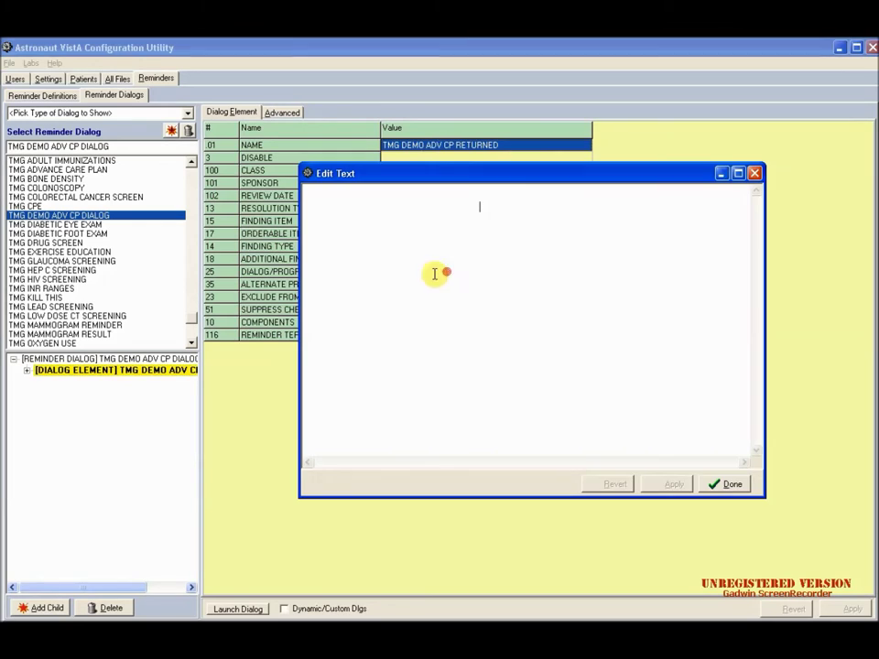
{"action": "left_click", "coordinate": [385, 203]}
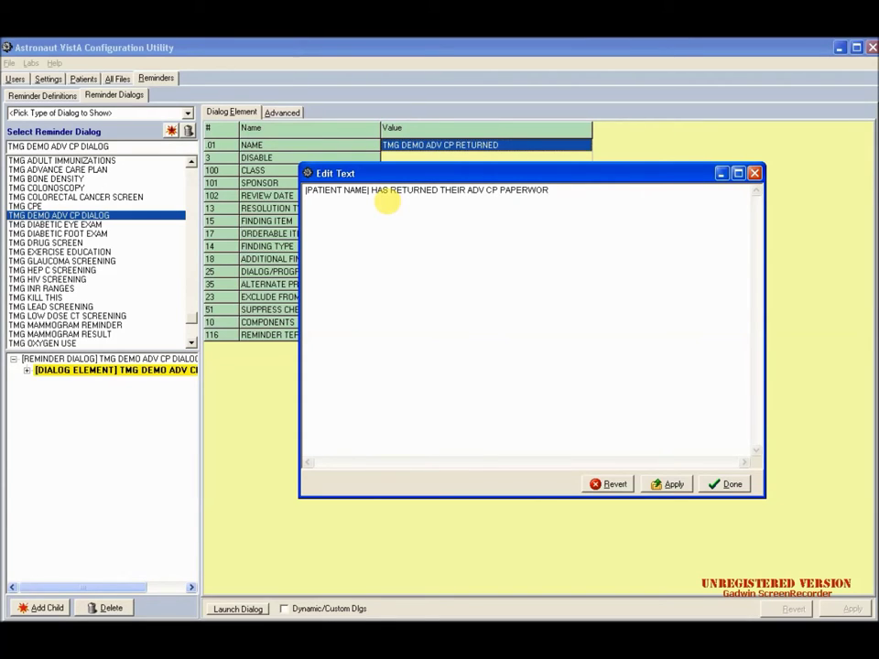
{"action": "left_click", "coordinate": [671, 485]}
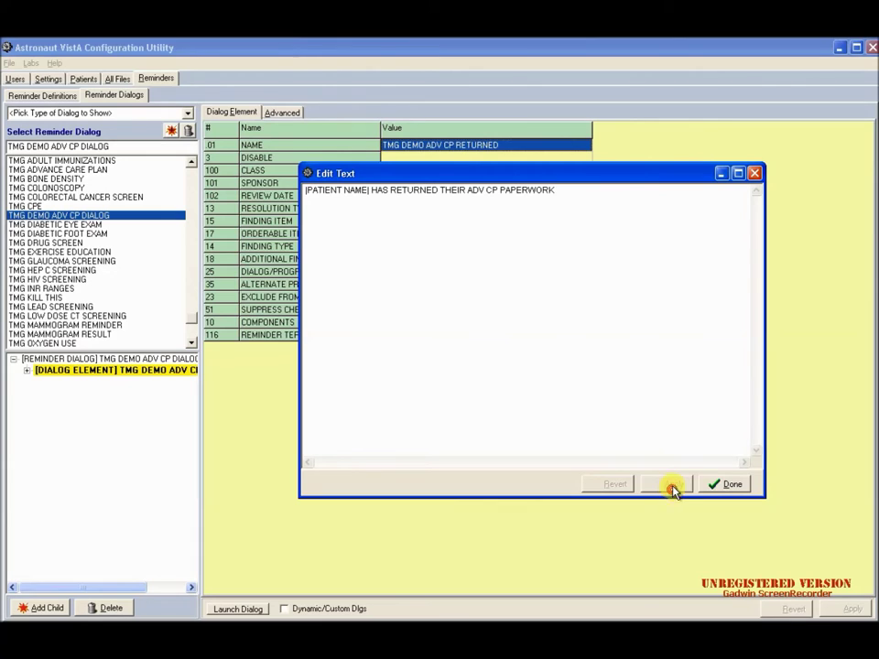
{"action": "left_click", "coordinate": [712, 485]}
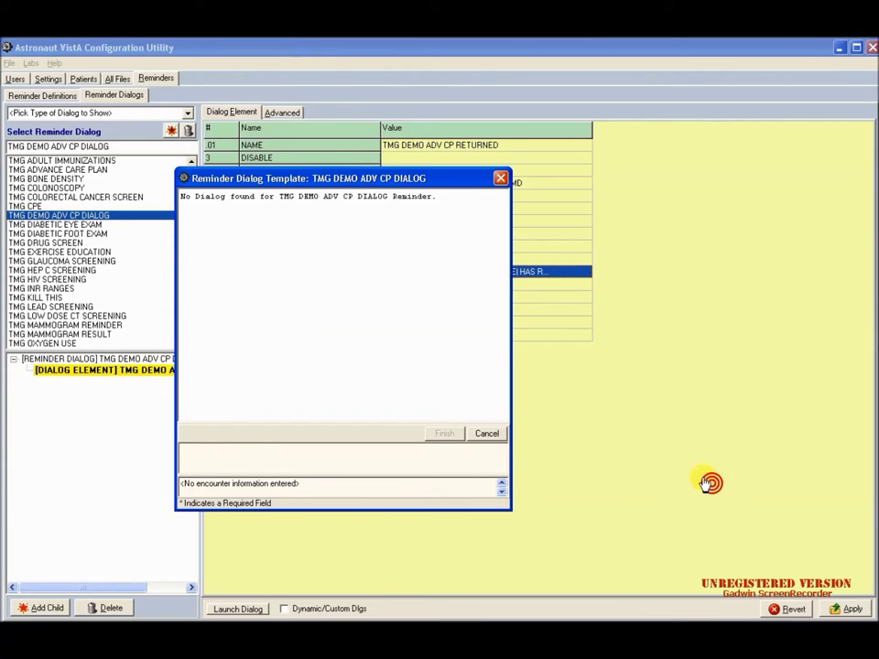
{"action": "left_click", "coordinate": [501, 180]}
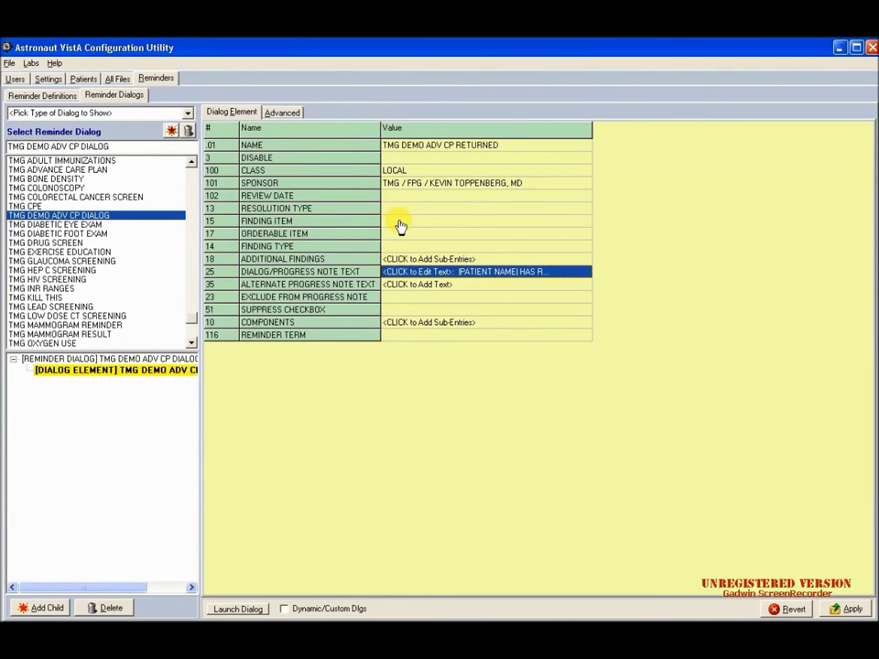
Step: Set the dialog element's resolution type to DONE AT ENCOUNTER
{"action": "left_click", "coordinate": [402, 211]}
{"action": "left_click", "coordinate": [316, 255]}
{"action": "left_click", "coordinate": [416, 234]}
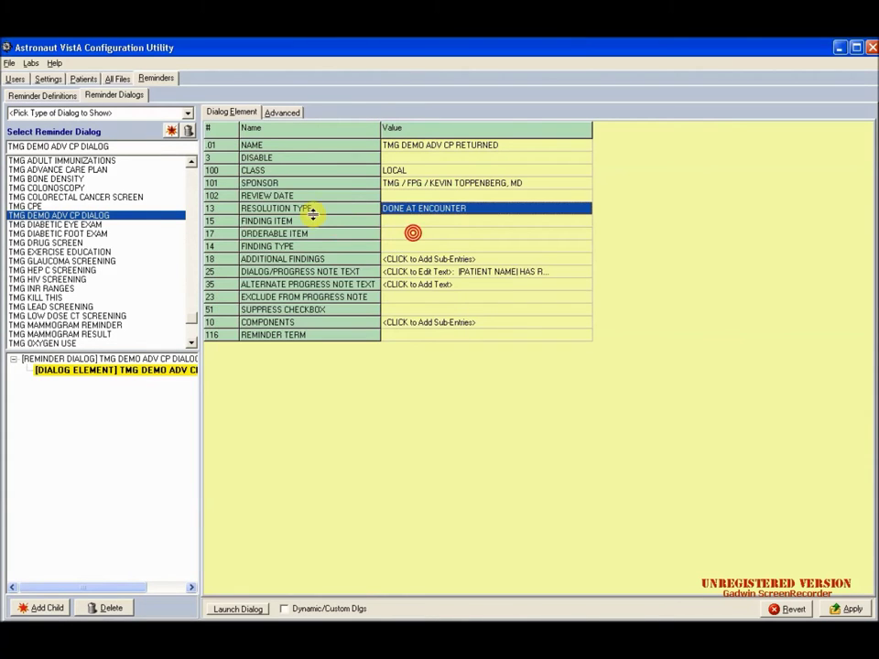
Step: Set the element's finding item to the health factor TMG ADV CP DOCUMENTED and save the dialog element's changes
{"action": "left_click", "coordinate": [385, 220]}
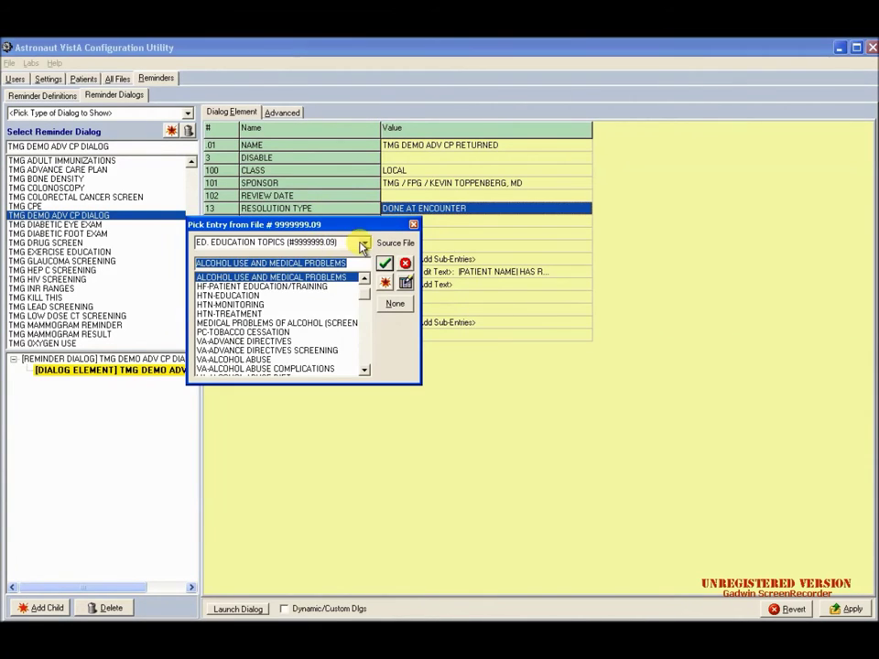
{"action": "left_click", "coordinate": [363, 243]}
{"action": "left_click", "coordinate": [278, 295]}
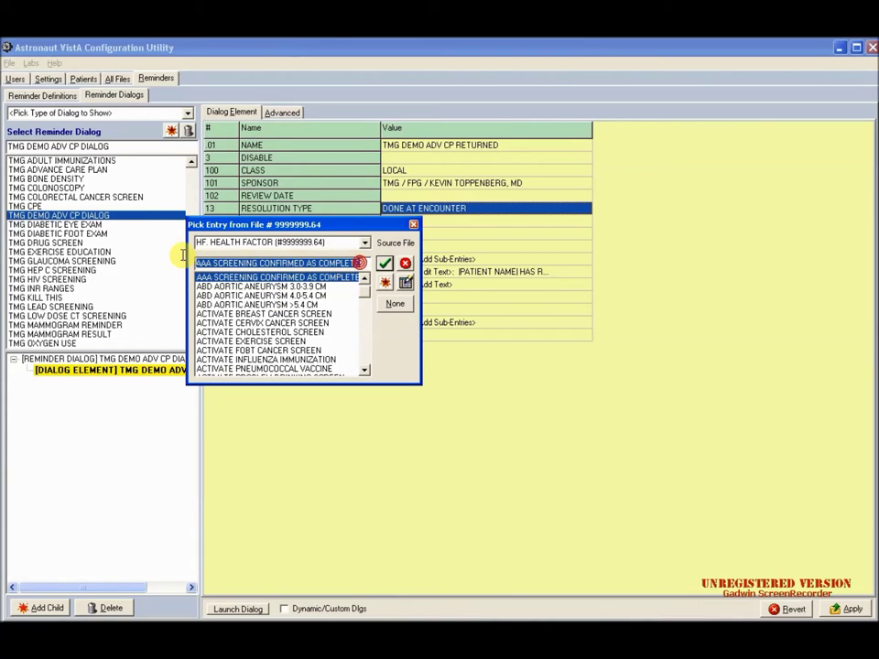
{"action": "key", "text": "Tab"}
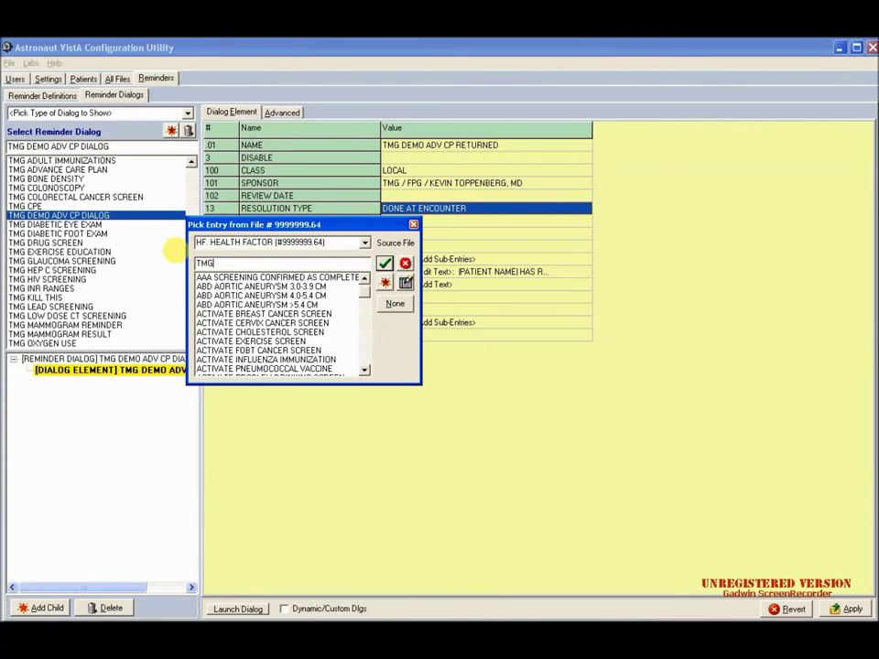
{"action": "type", "text": "TMG ADV CP DISCUSSED - NOT DESIRED"}
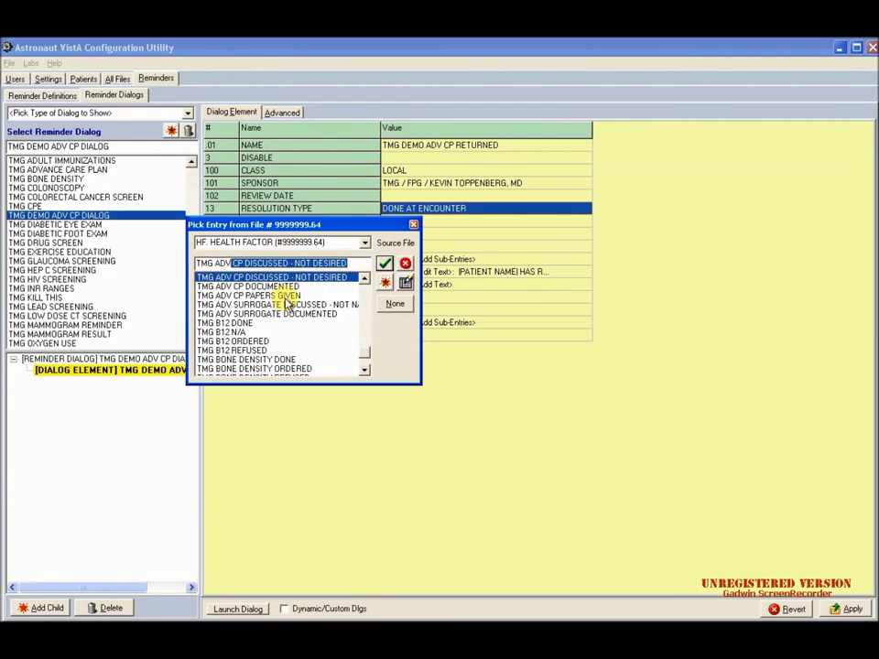
{"action": "left_click", "coordinate": [287, 287]}
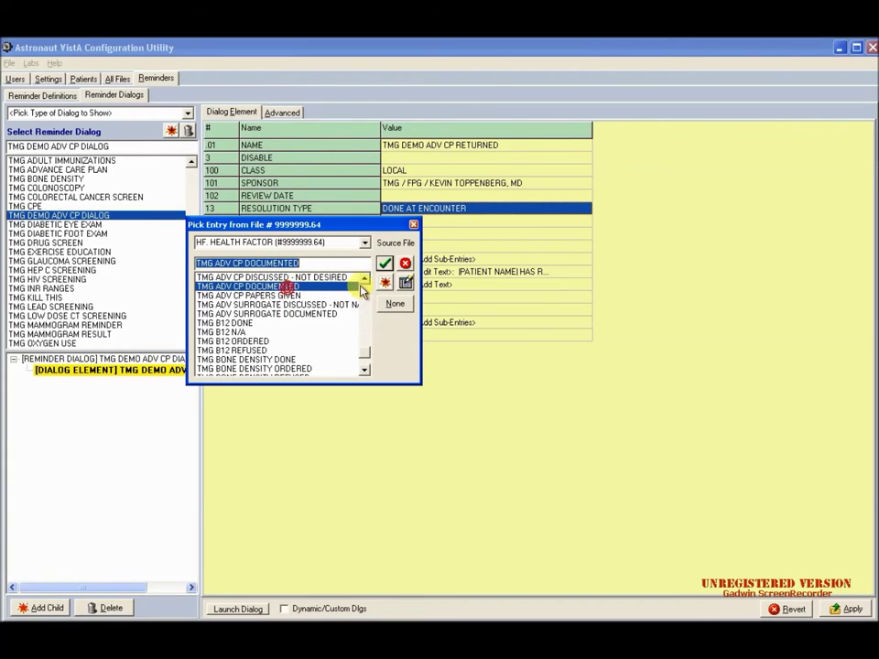
{"action": "left_click", "coordinate": [384, 263]}
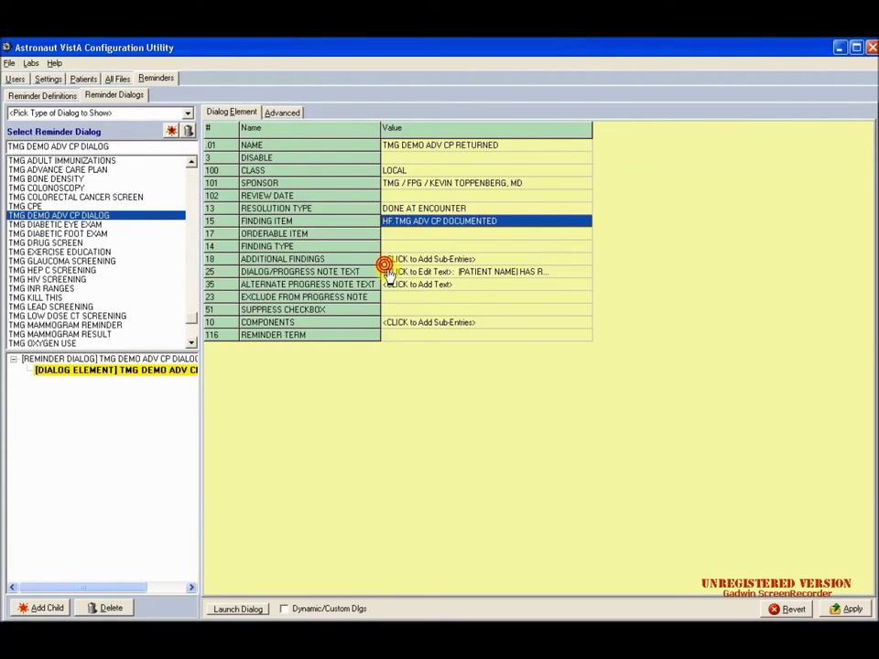
{"action": "left_click", "coordinate": [833, 606]}
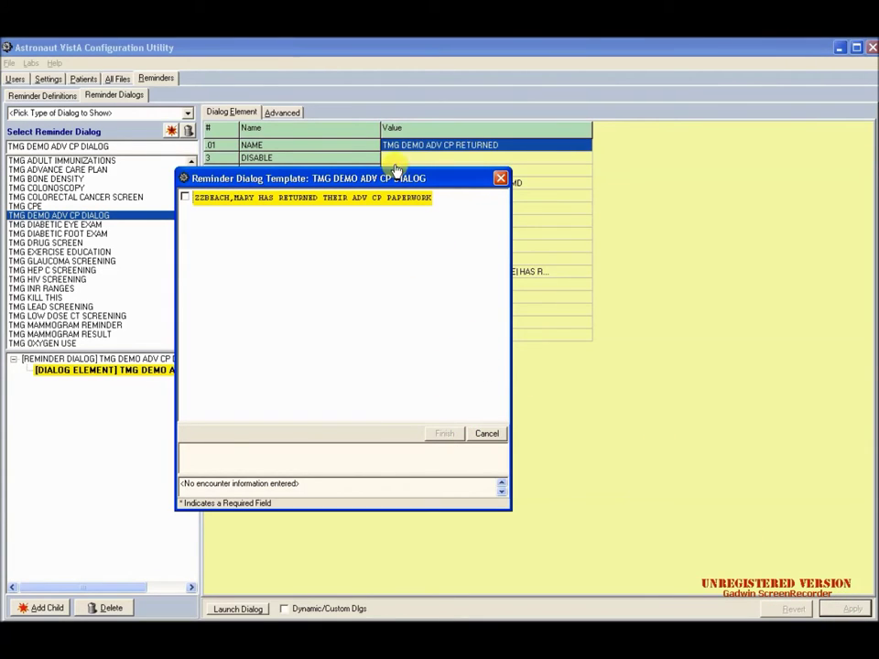
Step: Check the returned-paperwork item in the dialog preview, examine its note text and health factor, and cancel the preview
{"action": "left_click_drag", "start_coordinate": [396, 176], "coordinate": [458, 124]}
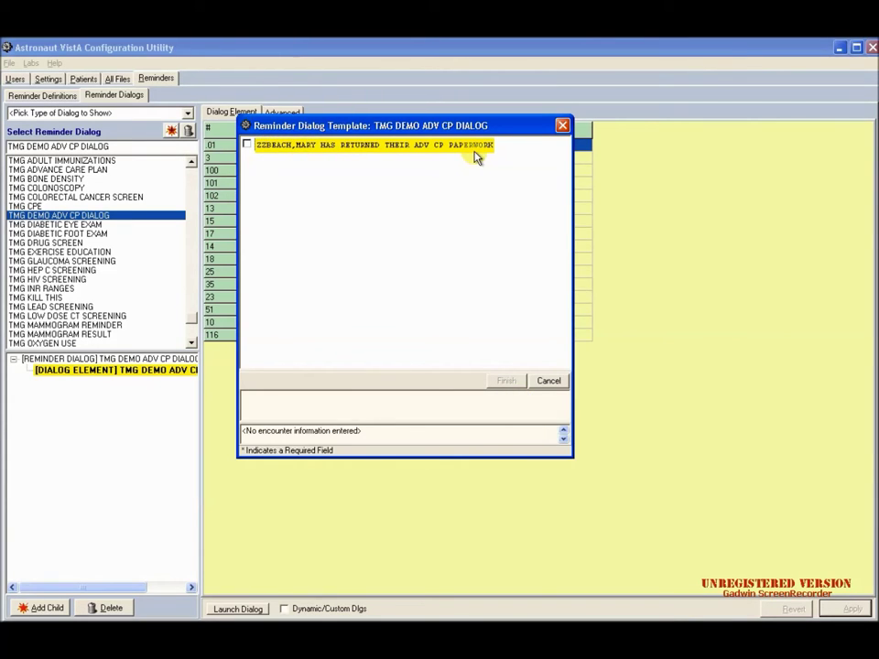
{"action": "left_click", "coordinate": [246, 144]}
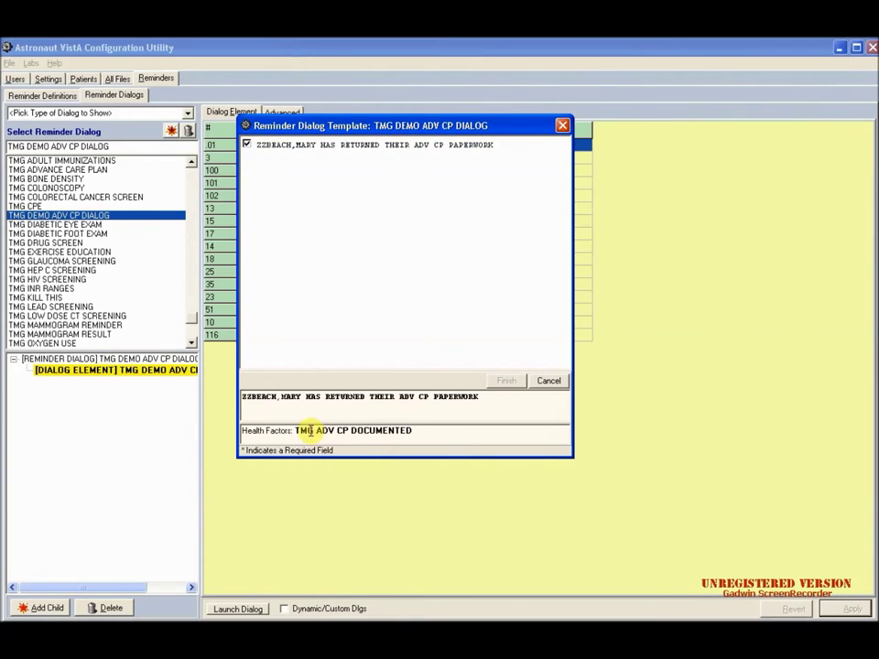
{"action": "left_click_drag", "start_coordinate": [298, 430], "coordinate": [422, 429]}
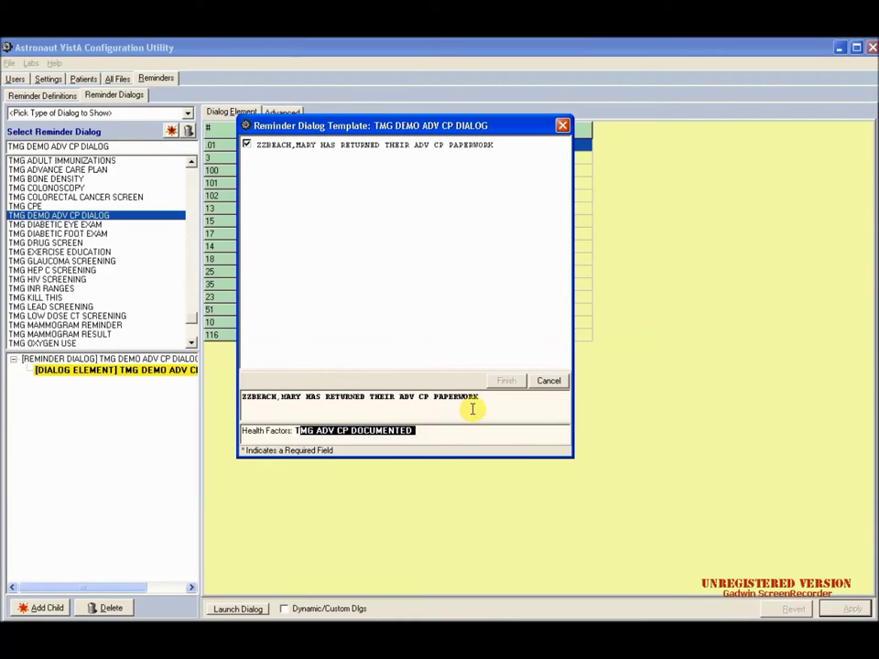
{"action": "left_click", "coordinate": [549, 381]}
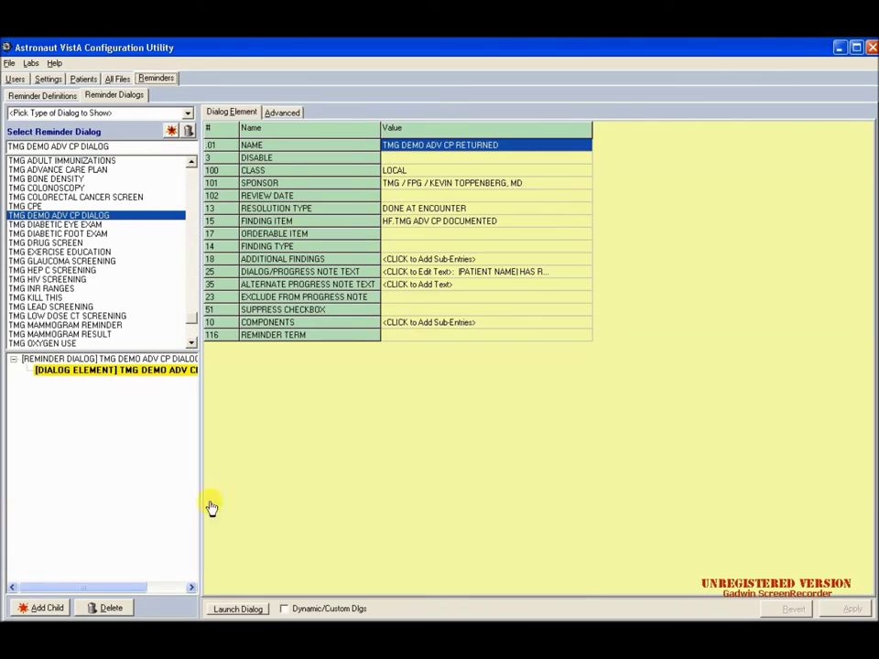
Step: Link the reminder dialog TMG DEMO ADV CP DIALOG to the reminder definition TMG DEMO ADV CP RETURNED and save the change
{"action": "left_click", "coordinate": [58, 99]}
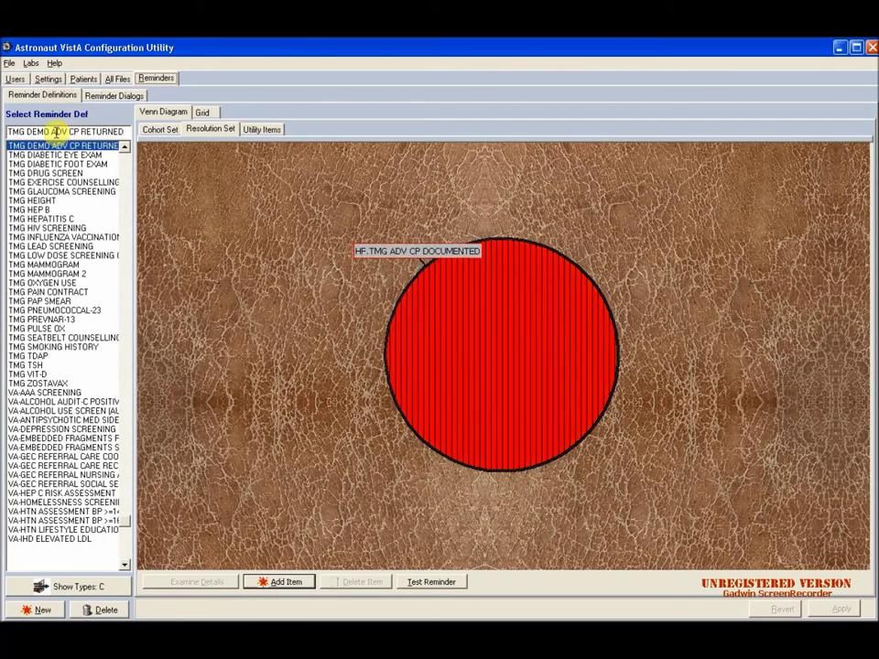
{"action": "left_click", "coordinate": [206, 113]}
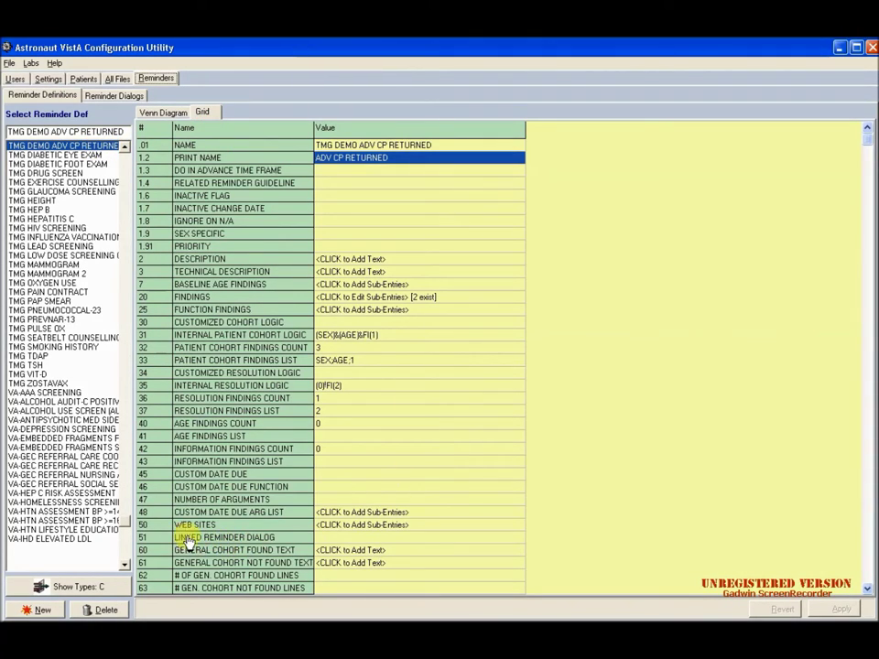
{"action": "left_click", "coordinate": [331, 545]}
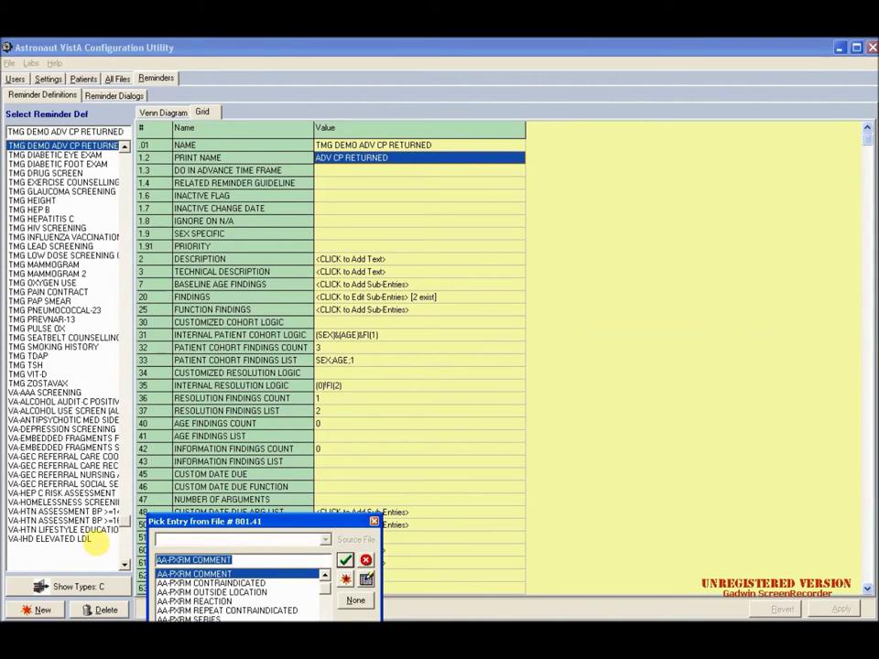
{"action": "type", "text": "TMG DEMO ADV CP DIALOG"}
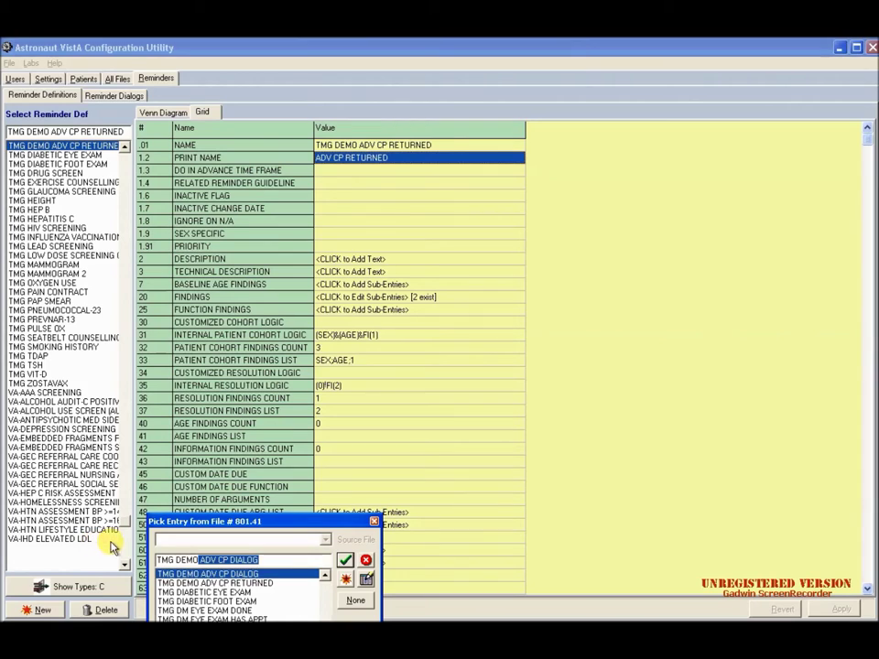
{"action": "left_click", "coordinate": [251, 574]}
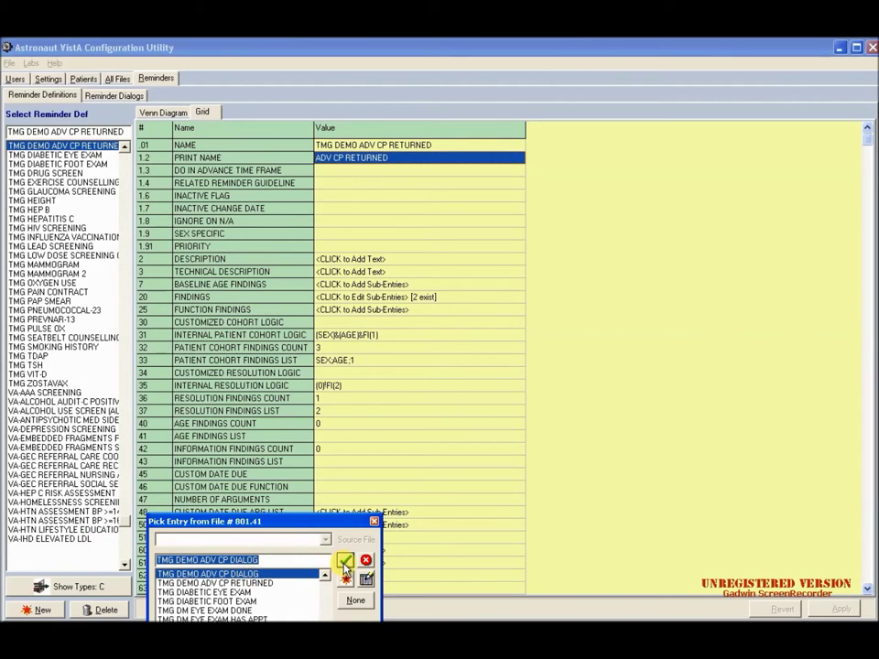
{"action": "left_click_drag", "start_coordinate": [331, 521], "coordinate": [355, 392]}
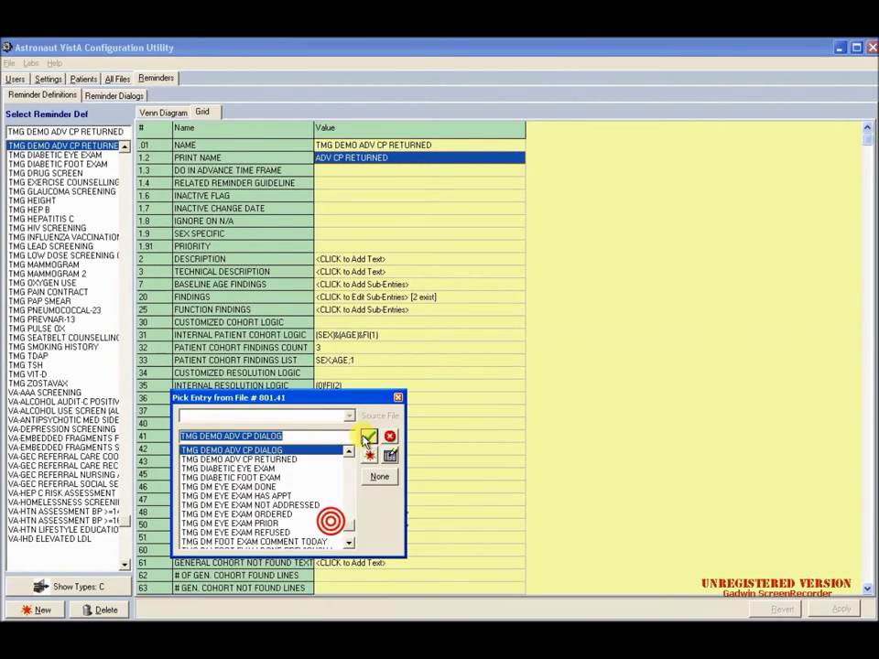
{"action": "left_click", "coordinate": [369, 436]}
{"action": "left_click", "coordinate": [835, 609]}
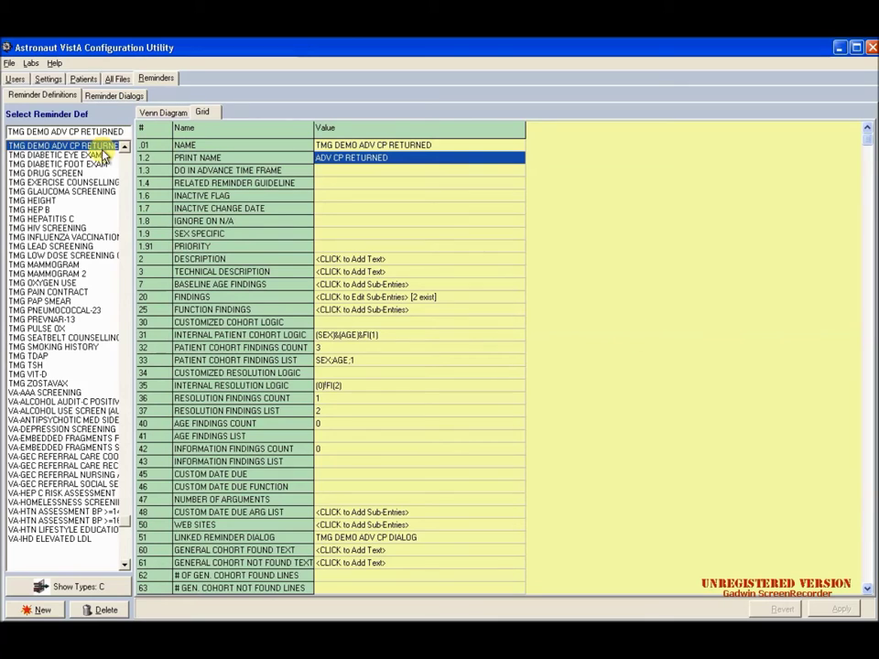
Step: Review the reminder's Venn diagrams for the cohort set, resolution set and utility items, and return to its field grid
{"action": "left_click", "coordinate": [167, 112]}
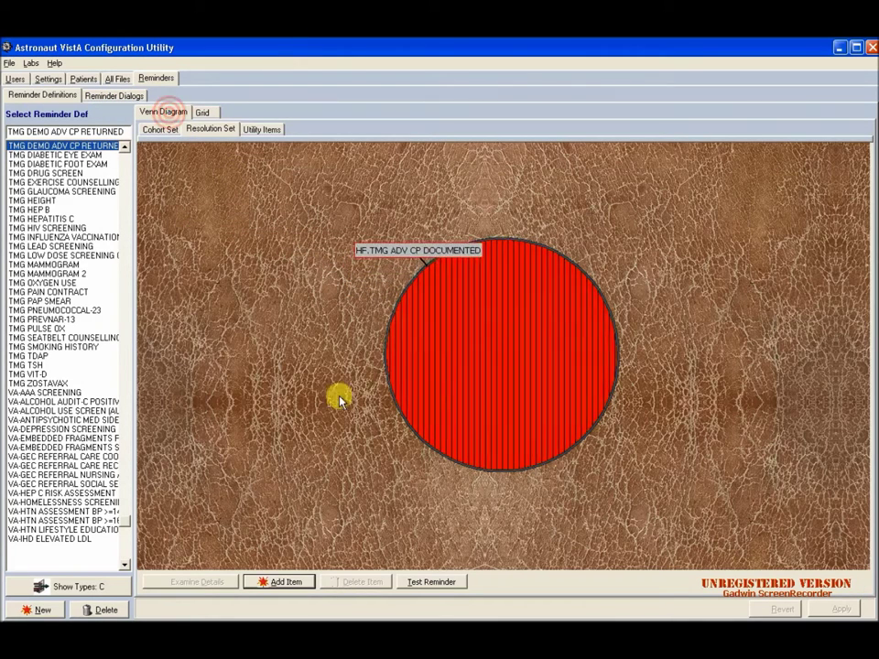
{"action": "left_click", "coordinate": [156, 129]}
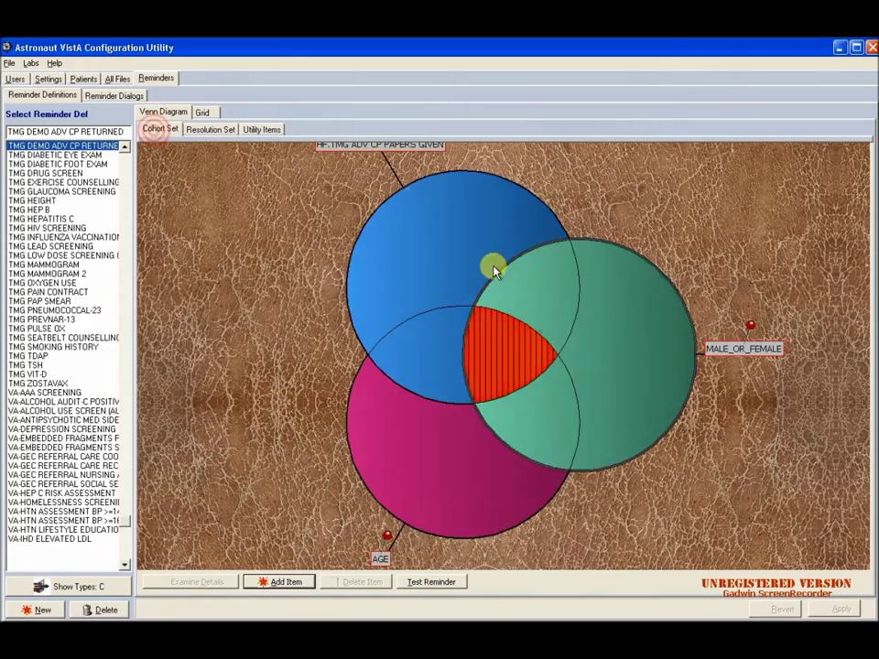
{"action": "left_click", "coordinate": [197, 131]}
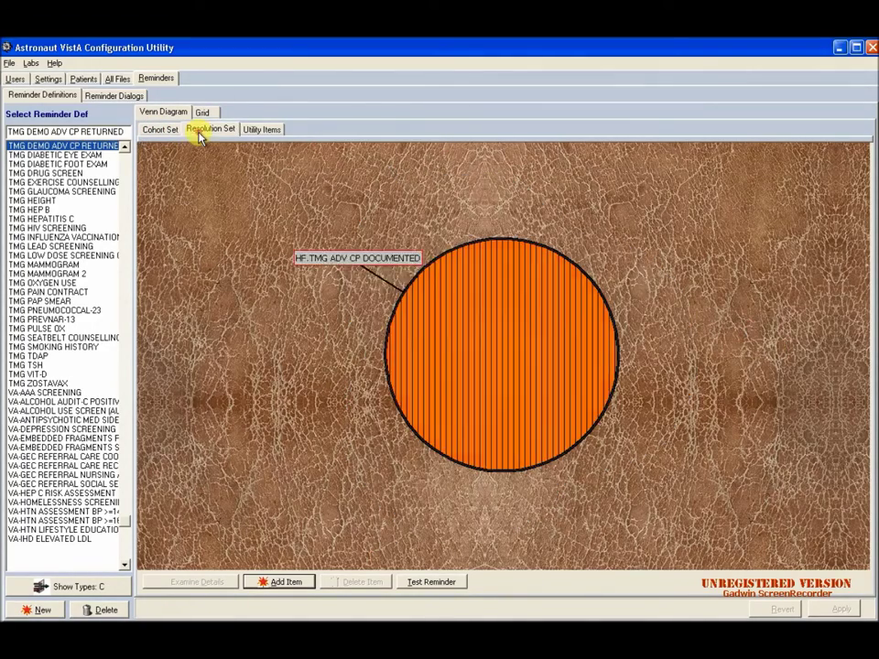
{"action": "left_click", "coordinate": [266, 133]}
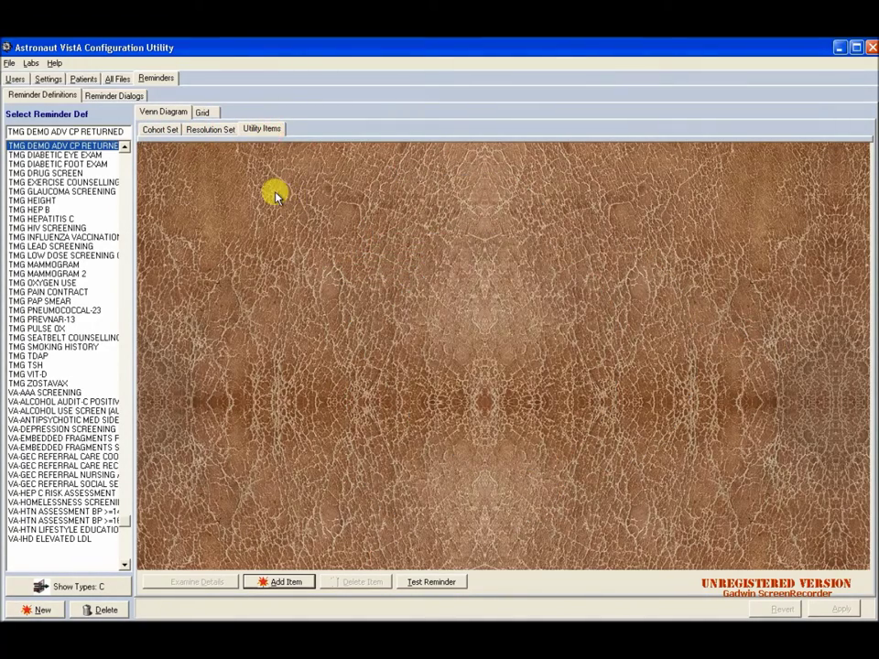
{"action": "left_click", "coordinate": [203, 112]}
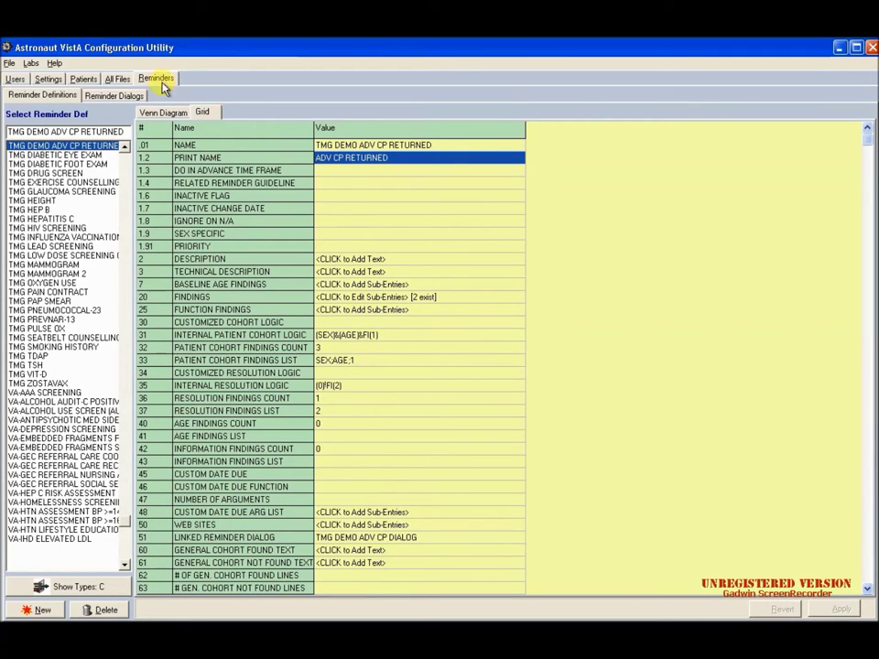
Step: Preview the reminder dialog TMG DEMO ADV CP DIALOG, examine its advanced fields, and return to the reminder definitions
{"action": "left_click", "coordinate": [122, 98]}
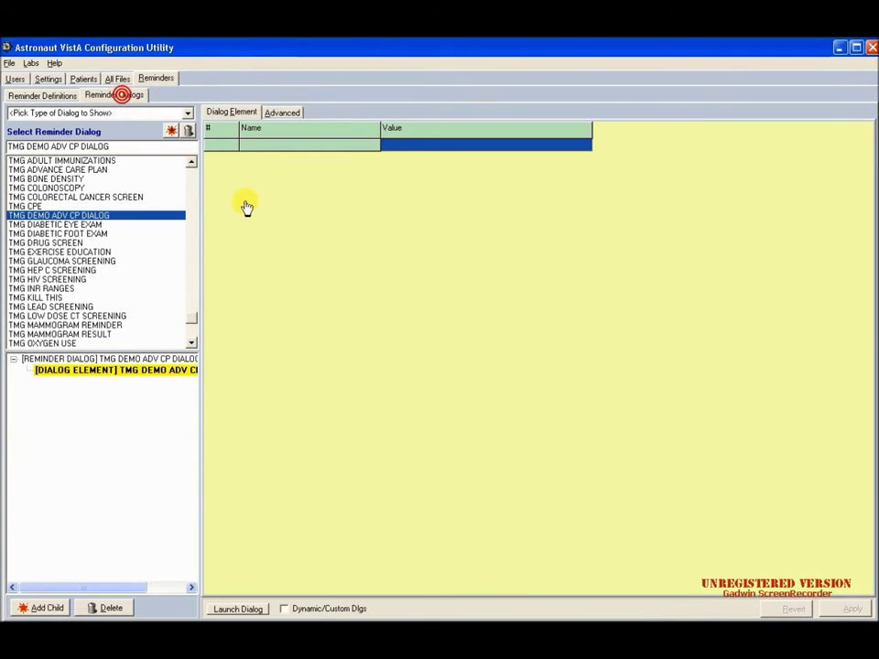
{"action": "double_click", "coordinate": [72, 216]}
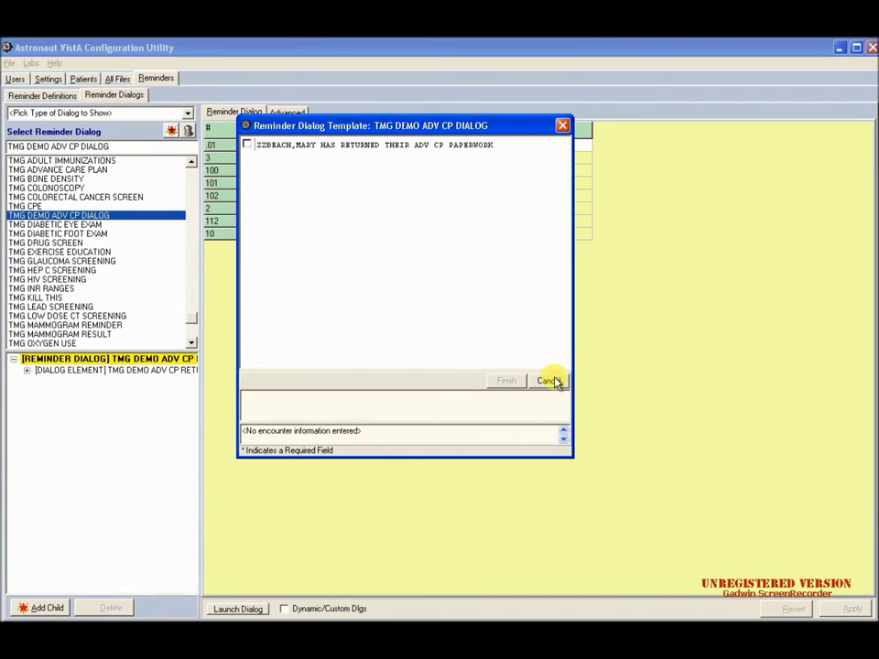
{"action": "left_click", "coordinate": [549, 381]}
{"action": "left_click", "coordinate": [284, 111]}
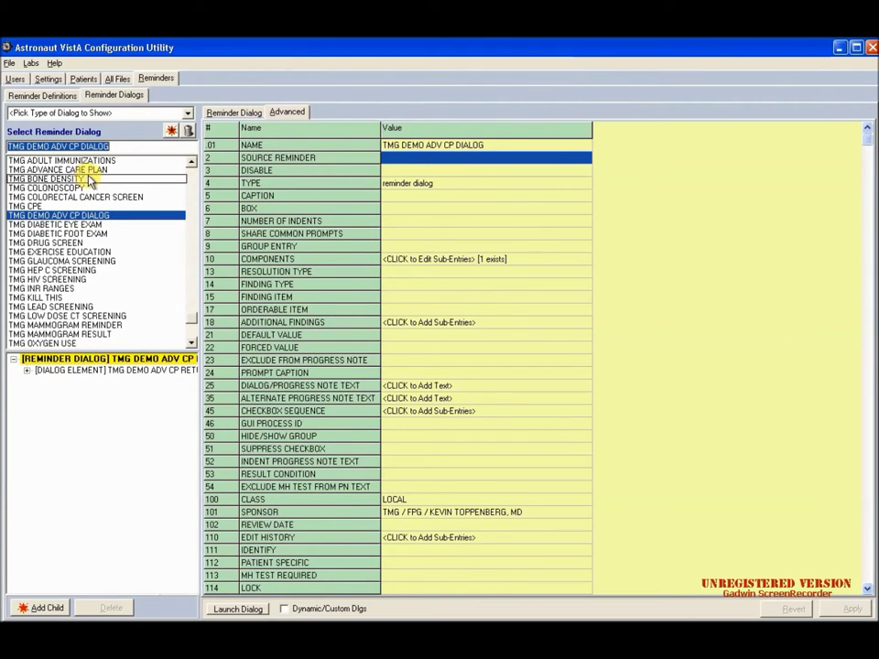
{"action": "left_click", "coordinate": [43, 95]}
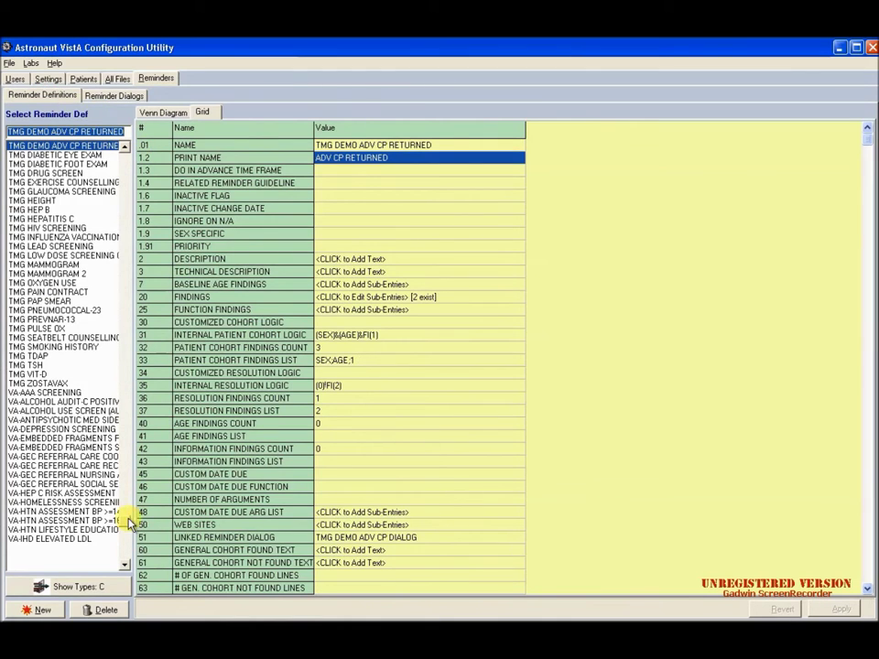
Step: Open the reminder definition VA-AAA SCREENING and examine its Venn diagrams for the cohort set, resolution set and utility items
{"action": "left_click", "coordinate": [55, 392]}
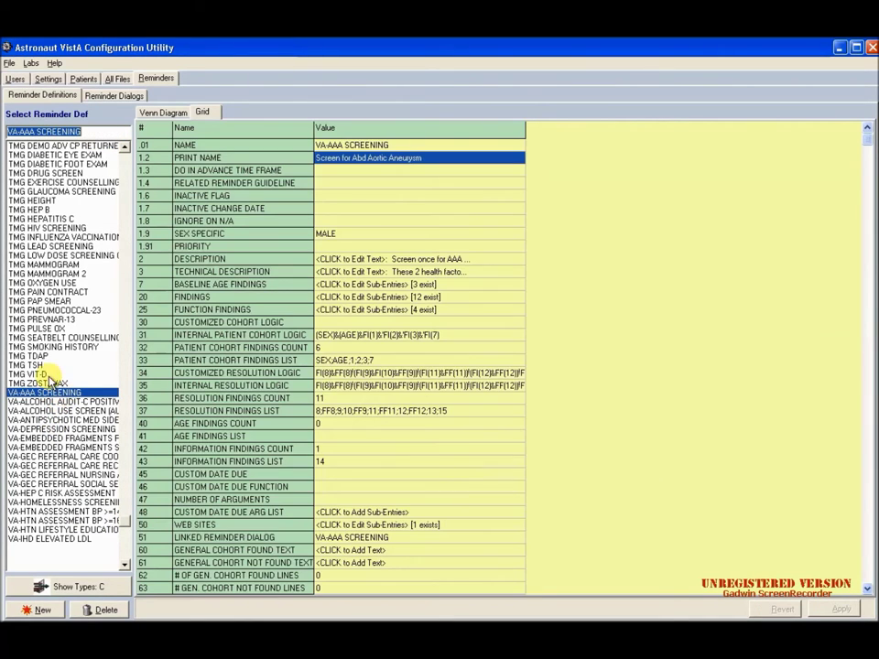
{"action": "left_click", "coordinate": [162, 113]}
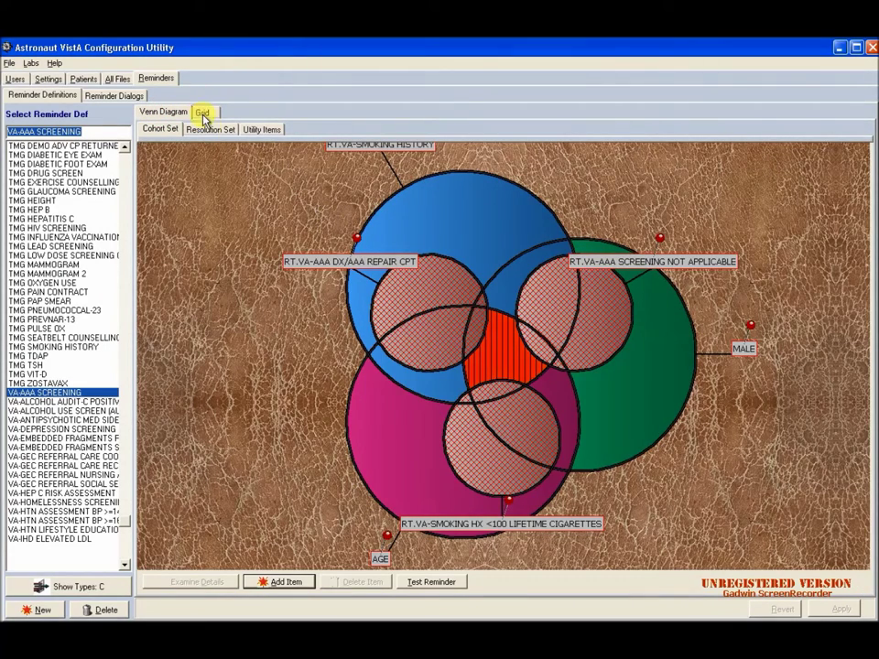
{"action": "left_click", "coordinate": [210, 129]}
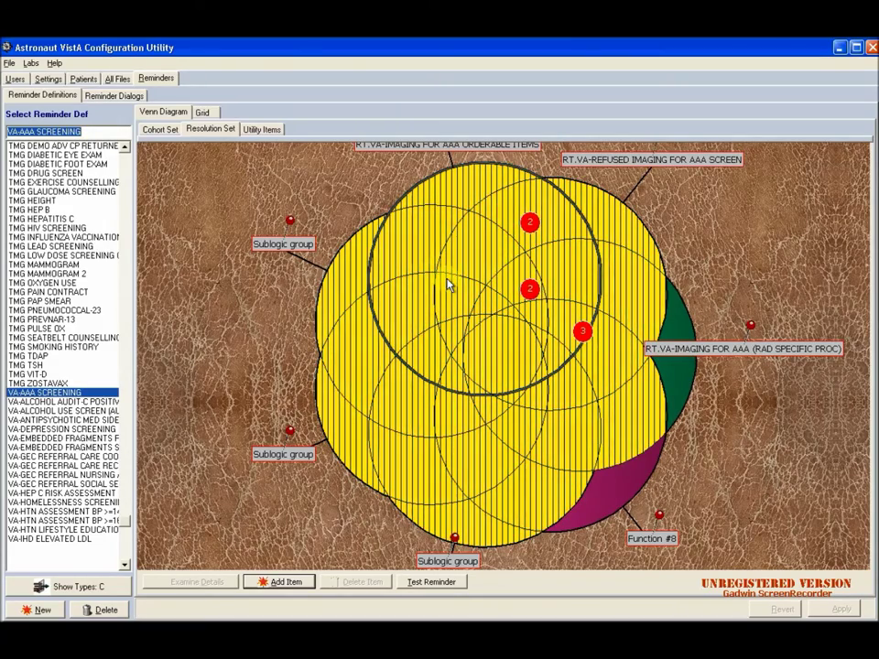
{"action": "left_click", "coordinate": [268, 130]}
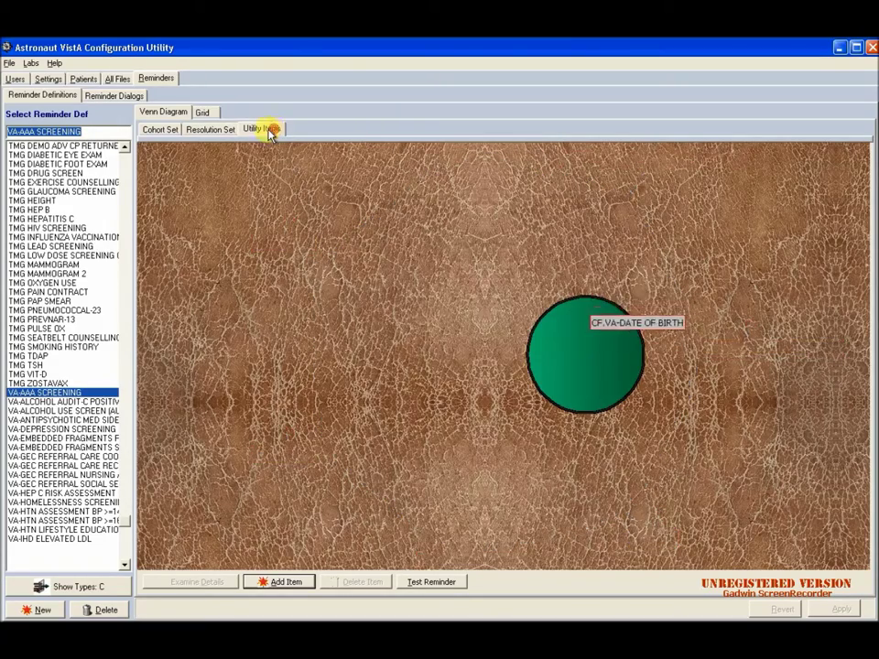
{"action": "left_click", "coordinate": [165, 129]}
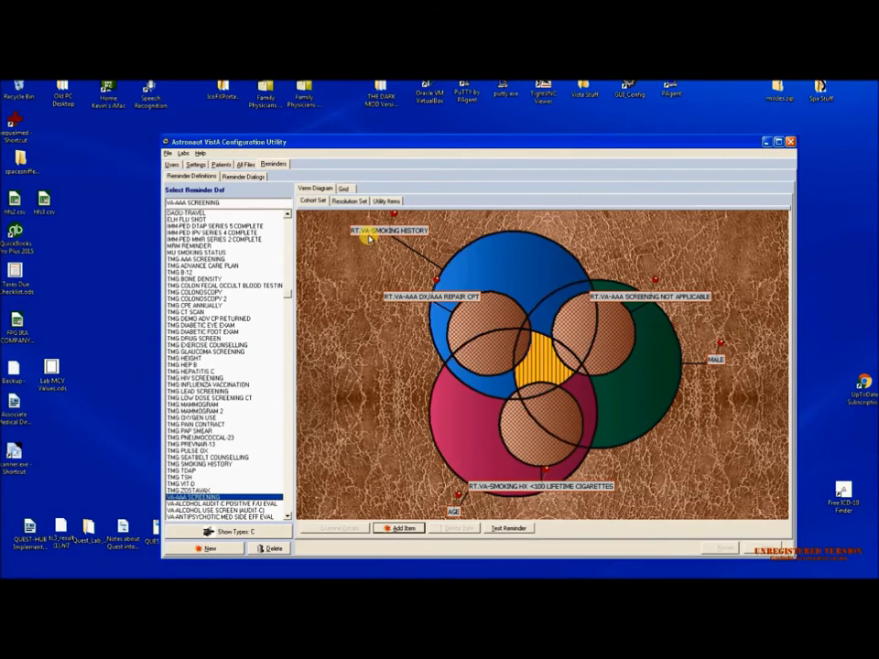
Step: Examine the cohort finding RT.VA-SMOKING HISTORY with its reminder term and the term's findings diagram, and close the records
{"action": "double_click", "coordinate": [517, 285]}
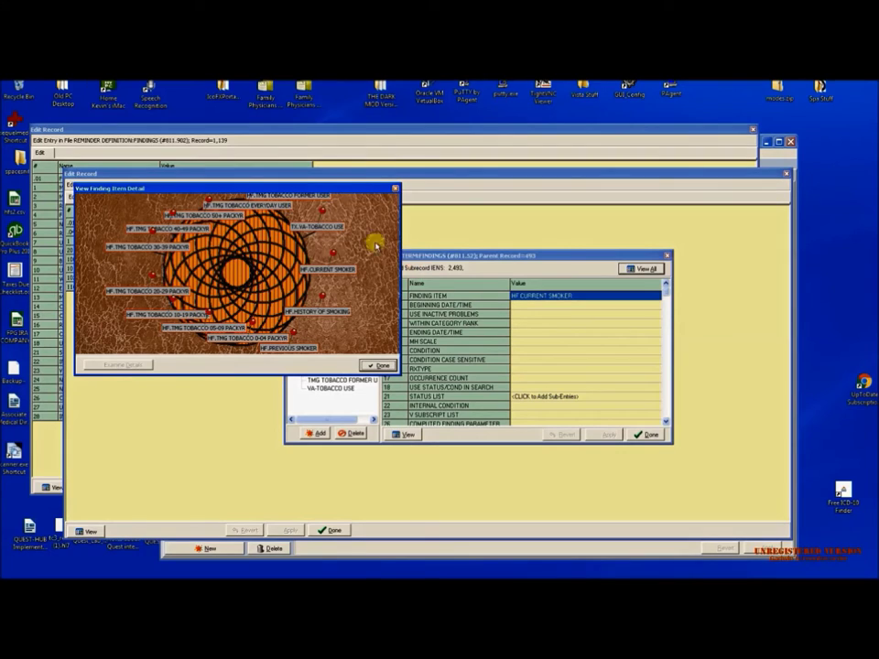
{"action": "left_click_drag", "start_coordinate": [273, 189], "coordinate": [422, 197]}
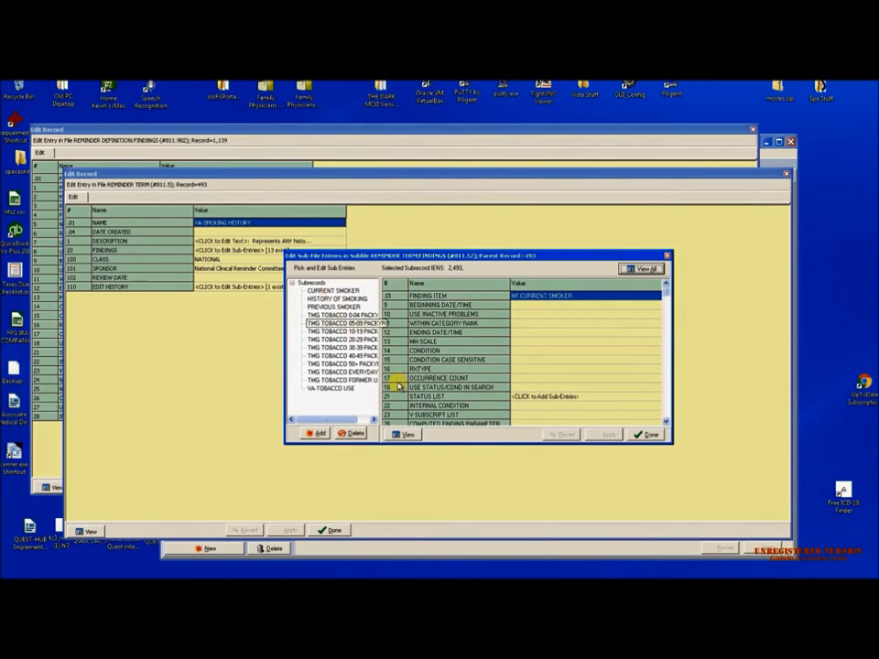
{"action": "left_click", "coordinate": [644, 436]}
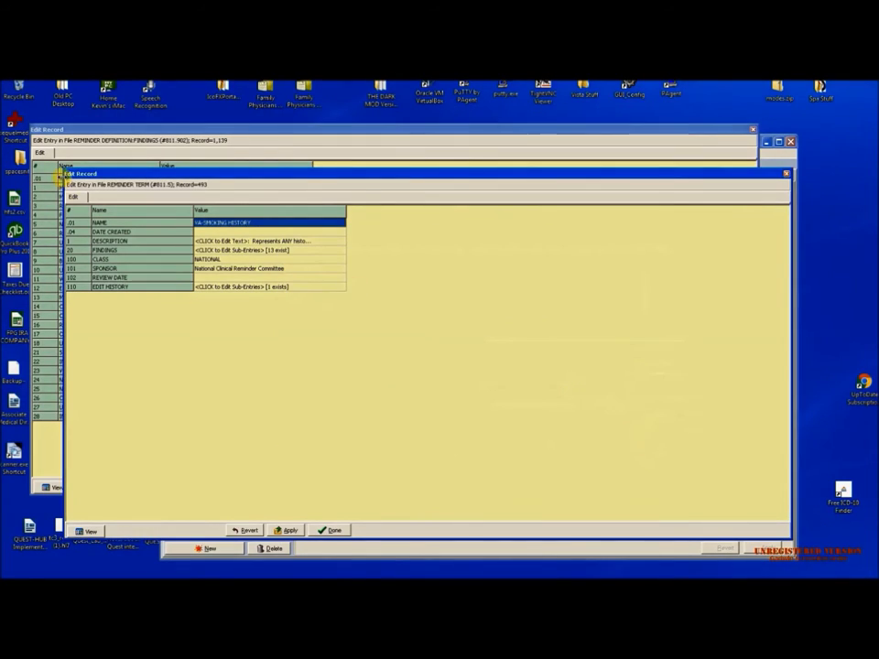
{"action": "left_click_drag", "start_coordinate": [66, 174], "coordinate": [228, 253]}
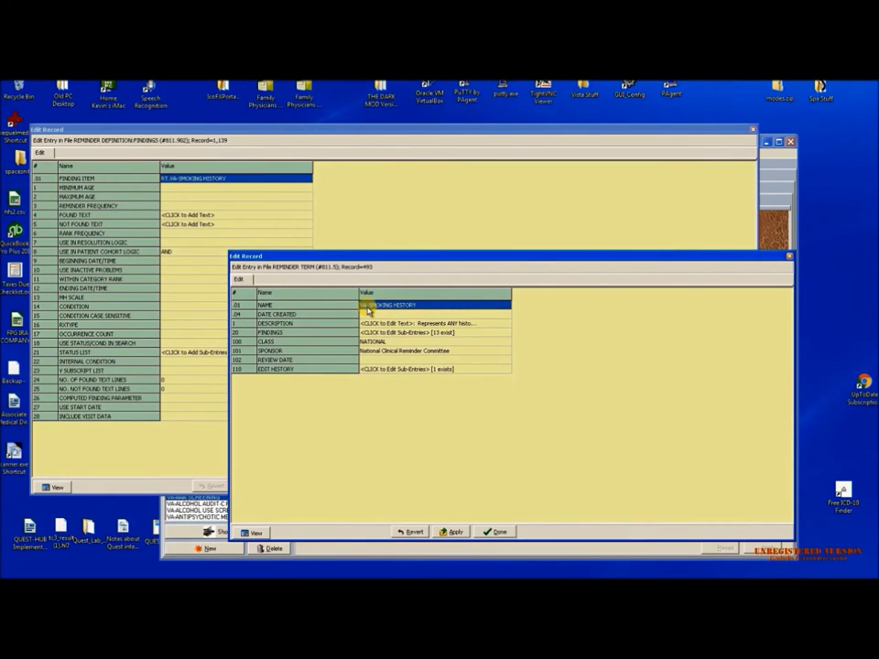
{"action": "left_click", "coordinate": [496, 532]}
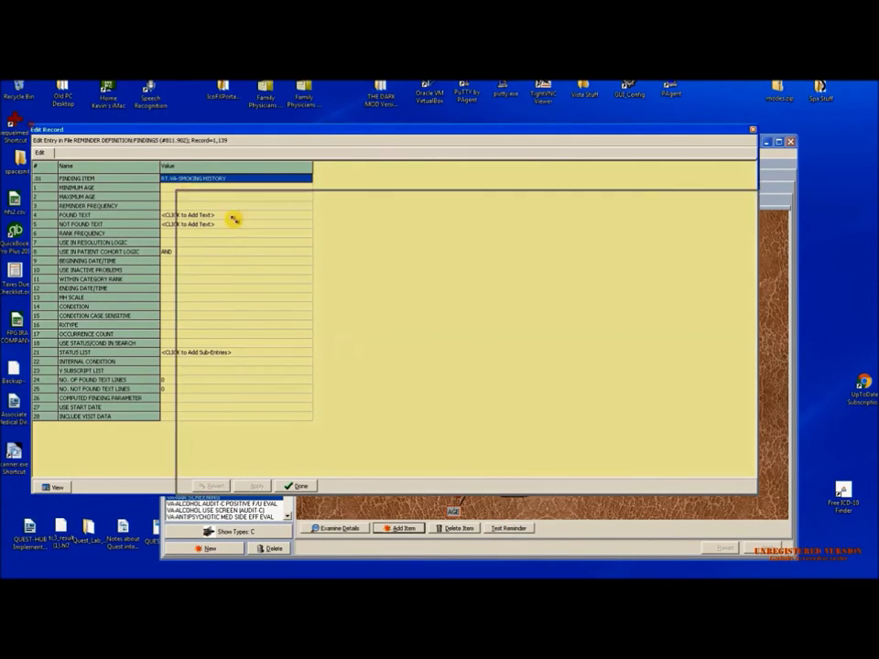
{"action": "left_click_drag", "start_coordinate": [235, 219], "coordinate": [293, 245]}
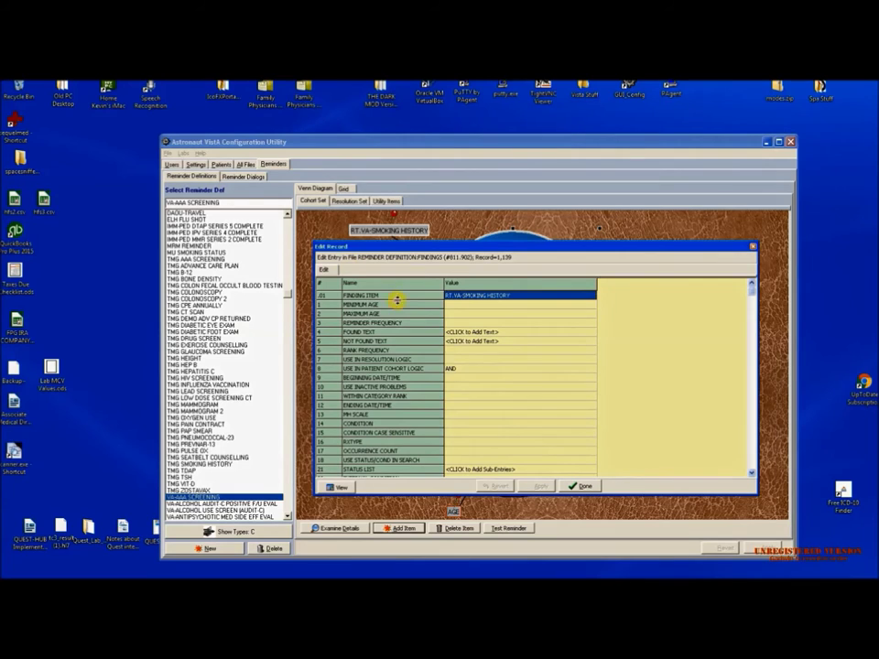
{"action": "left_click", "coordinate": [579, 486]}
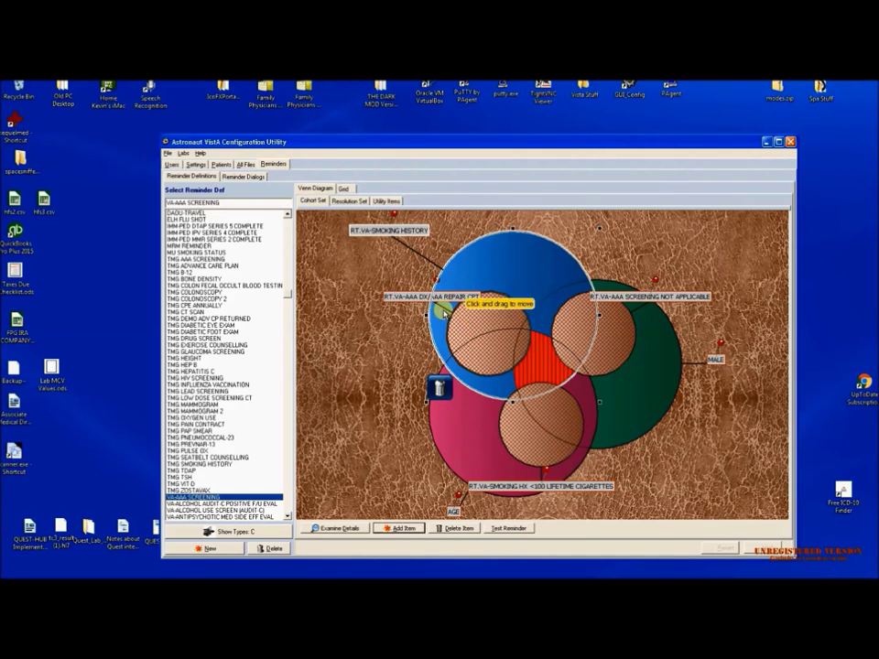
Step: Move the RT.VA-AAA DX/AAA REPAIR CPT and RT.VA-AAA SCREENING NOT APPLICABLE labels outward, clear of their circles
{"action": "left_click_drag", "start_coordinate": [465, 302], "coordinate": [366, 295]}
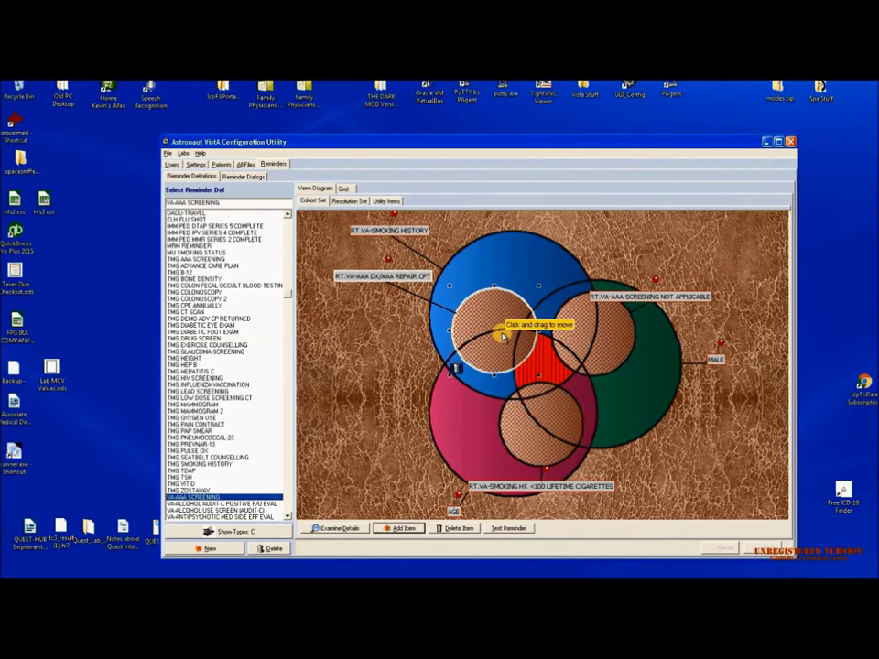
{"action": "left_click", "coordinate": [619, 333]}
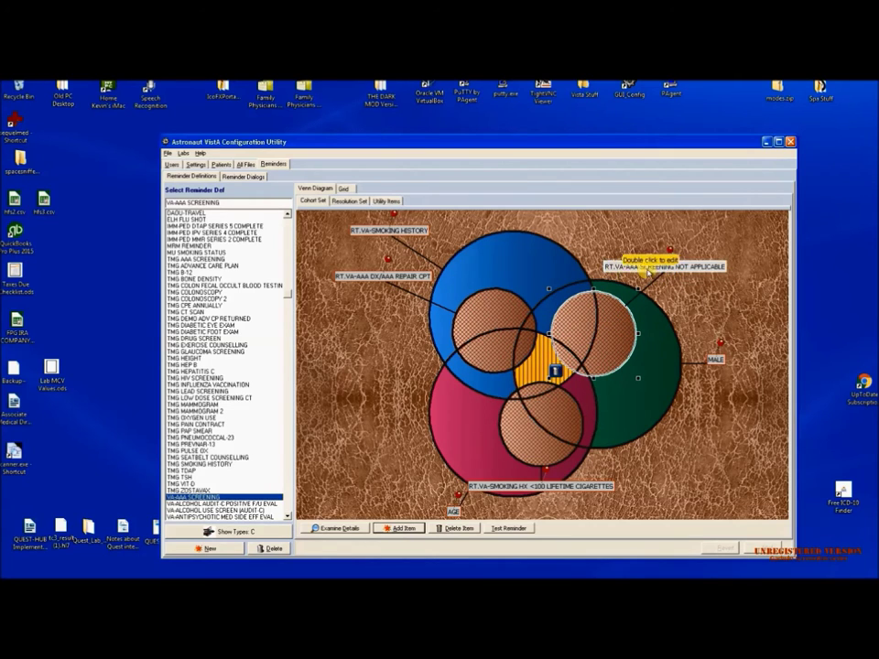
{"action": "left_click", "coordinate": [610, 327]}
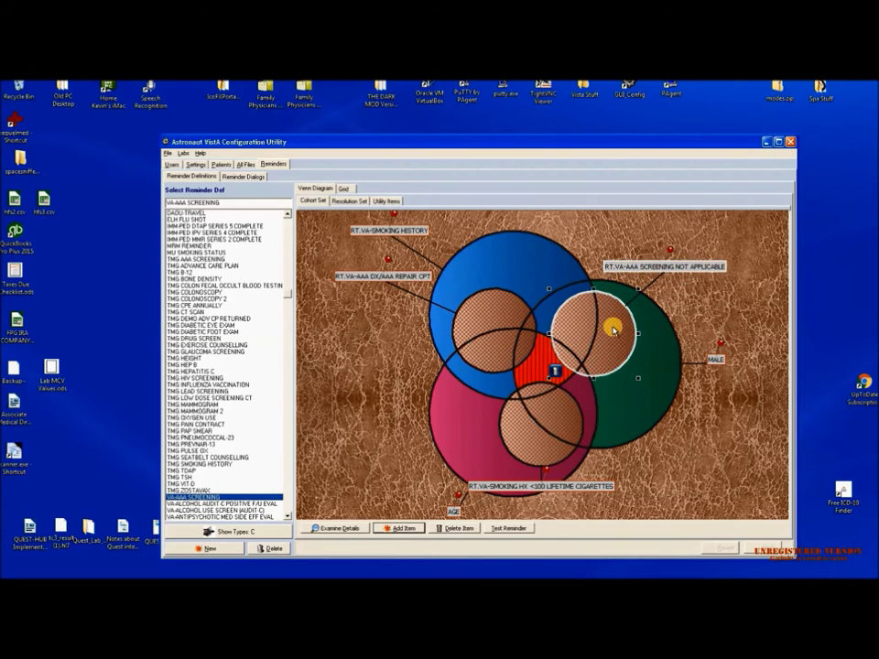
Step: Examine the finding items of the term VA-AAA SCREENING NOT APPLICABLE, spreading their labels apart in the detail diagram, and close its records
{"action": "double_click", "coordinate": [611, 327]}
{"action": "double_click", "coordinate": [609, 328]}
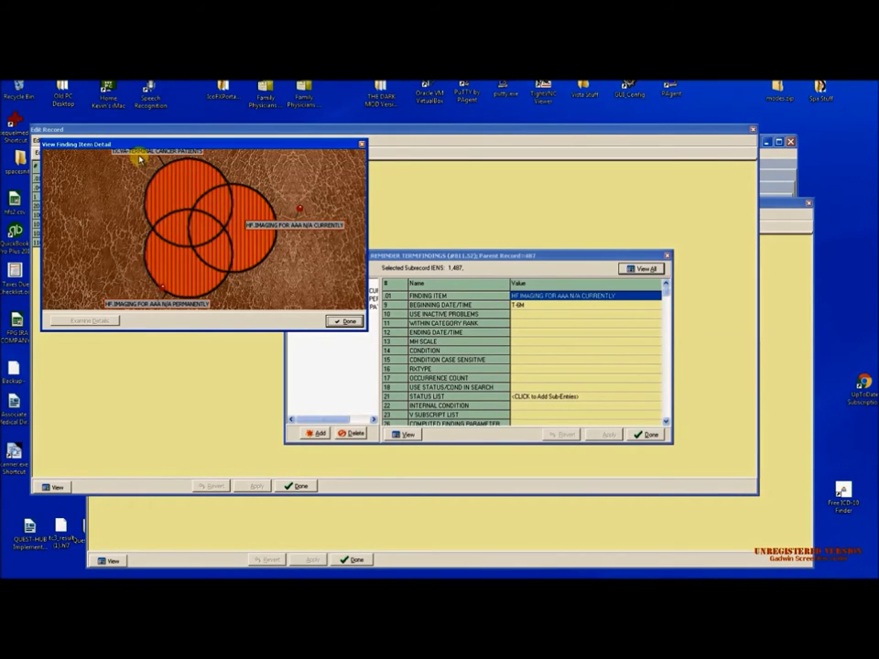
{"action": "left_click", "coordinate": [116, 173]}
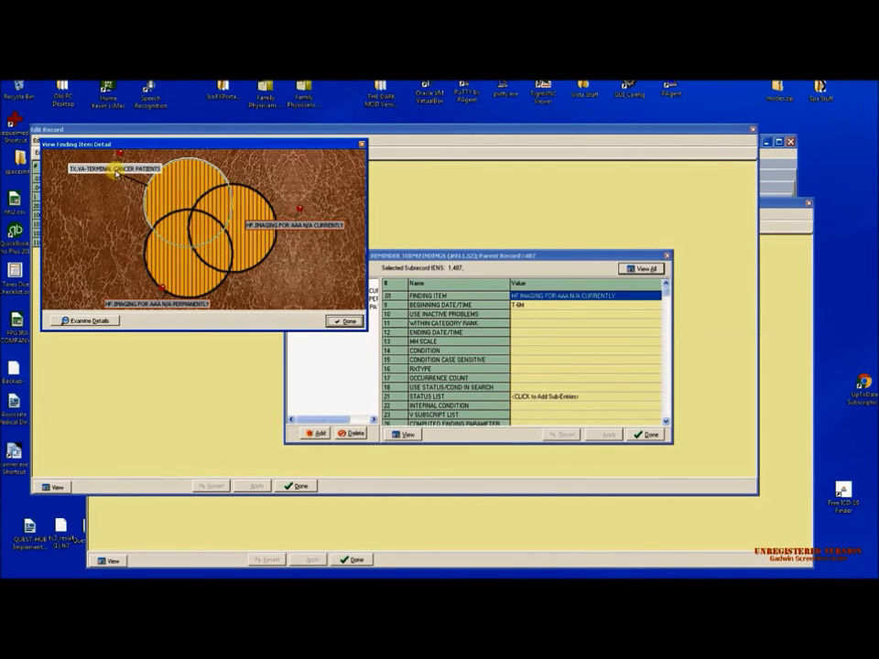
{"action": "left_click", "coordinate": [117, 288]}
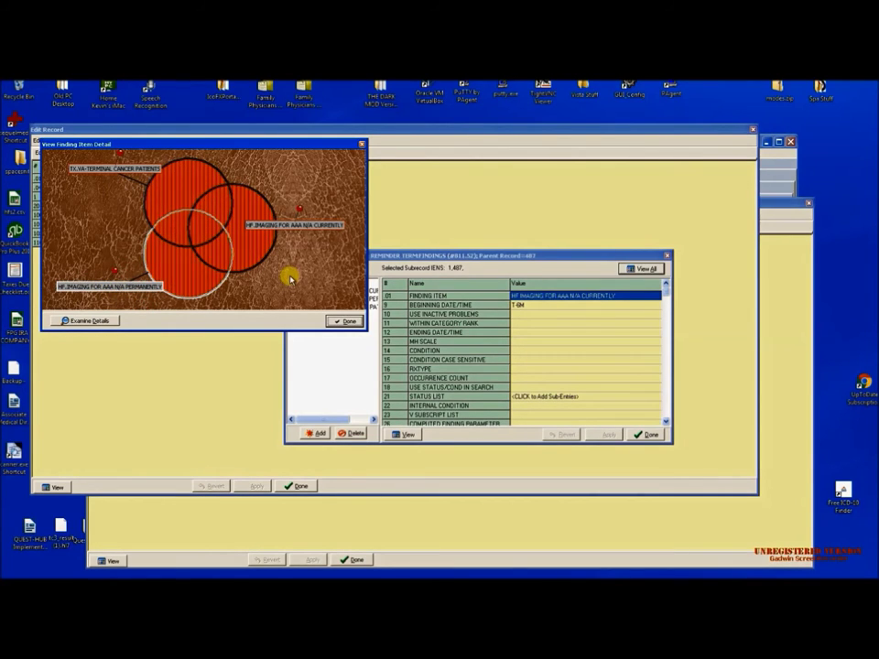
{"action": "left_click", "coordinate": [304, 229]}
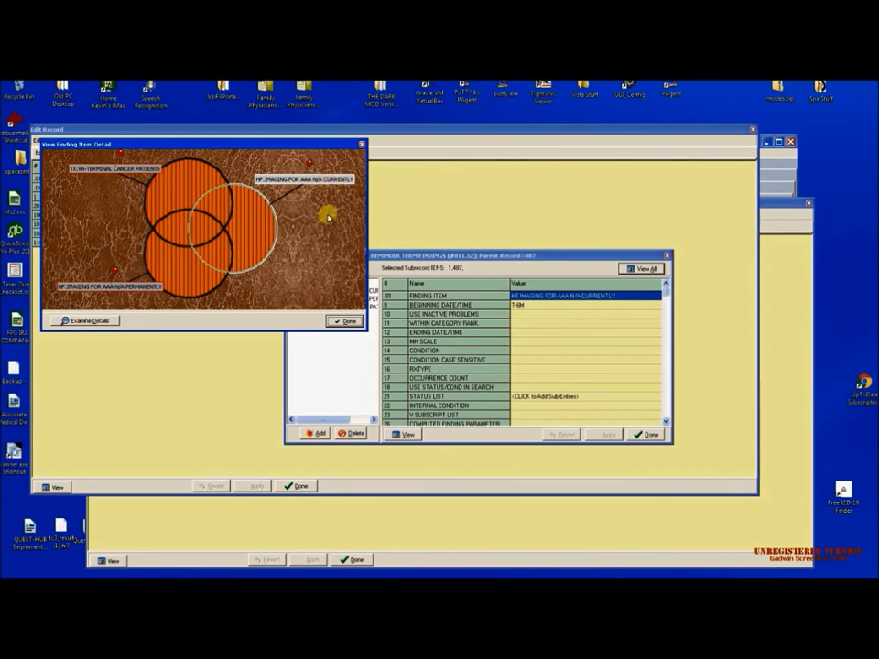
{"action": "left_click", "coordinate": [344, 321]}
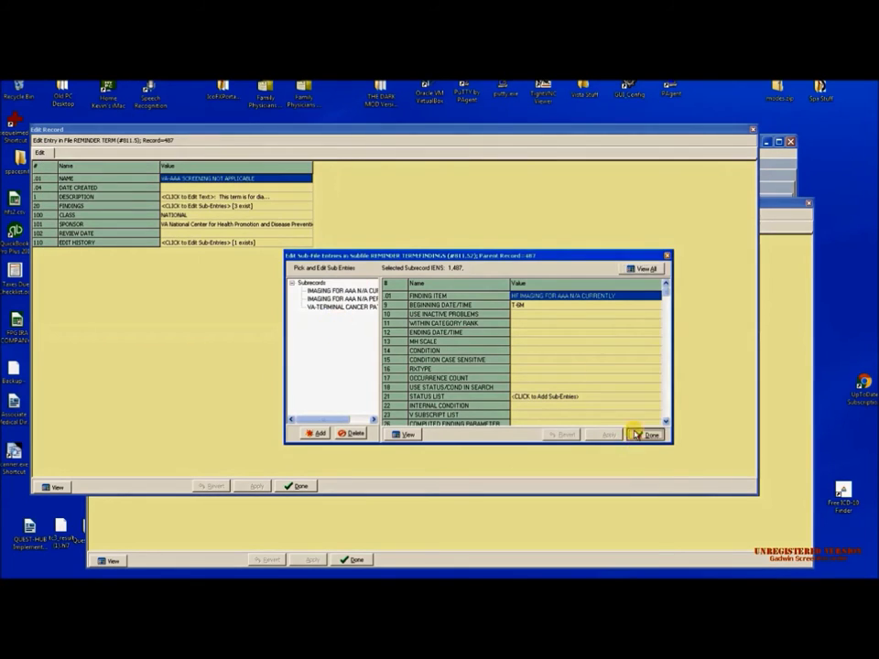
{"action": "left_click", "coordinate": [636, 435]}
{"action": "left_click", "coordinate": [752, 128]}
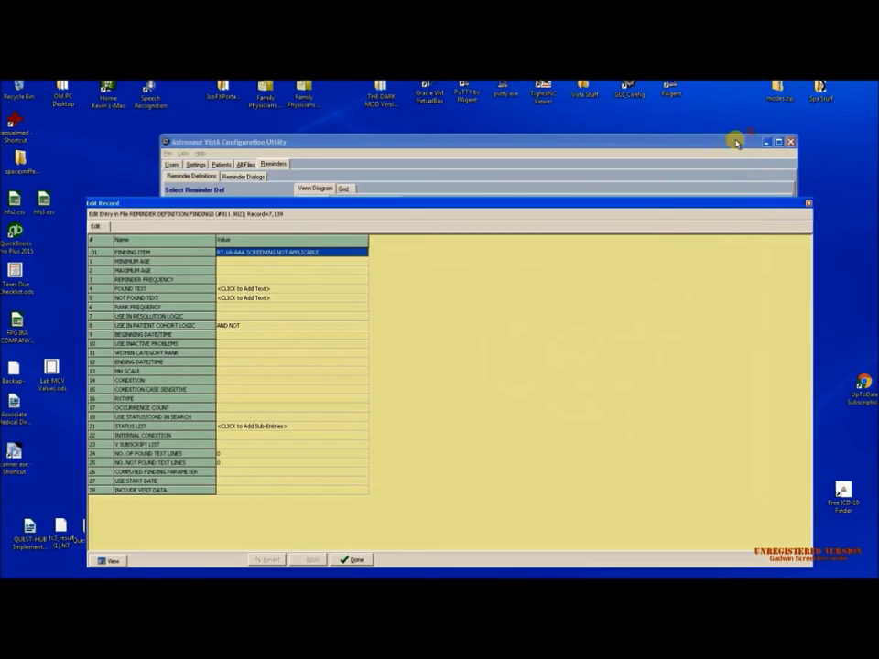
{"action": "left_click", "coordinate": [807, 204]}
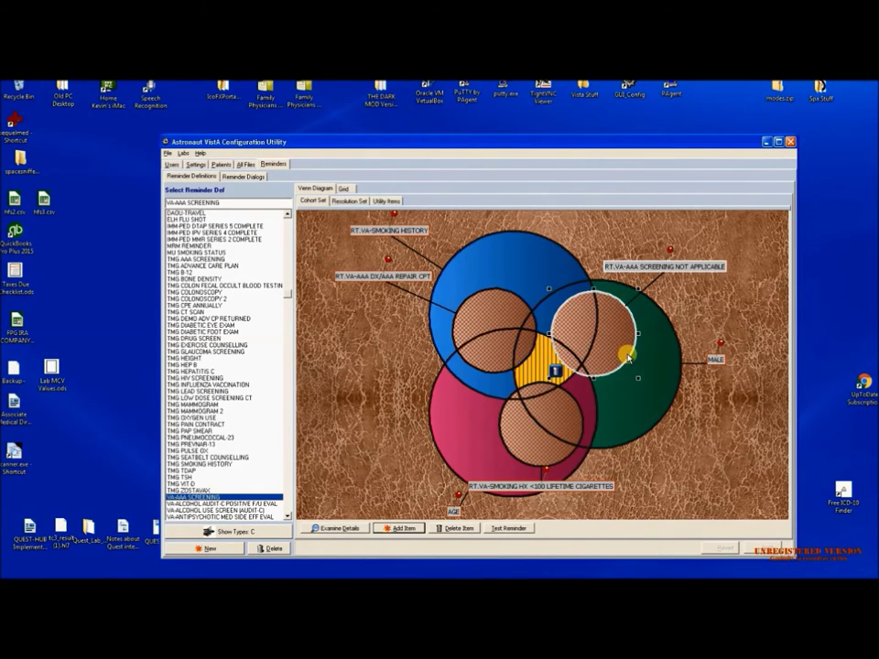
Step: Examine the cohort's AGE item, including its reminder frequency timeline and baseline age entries, and close it
{"action": "double_click", "coordinate": [476, 455]}
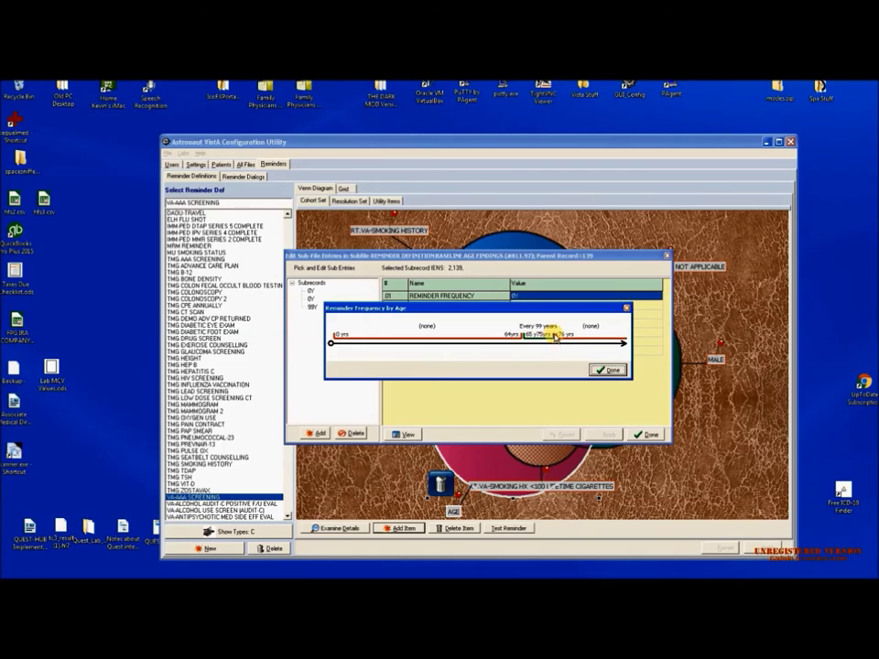
{"action": "left_click", "coordinate": [608, 369]}
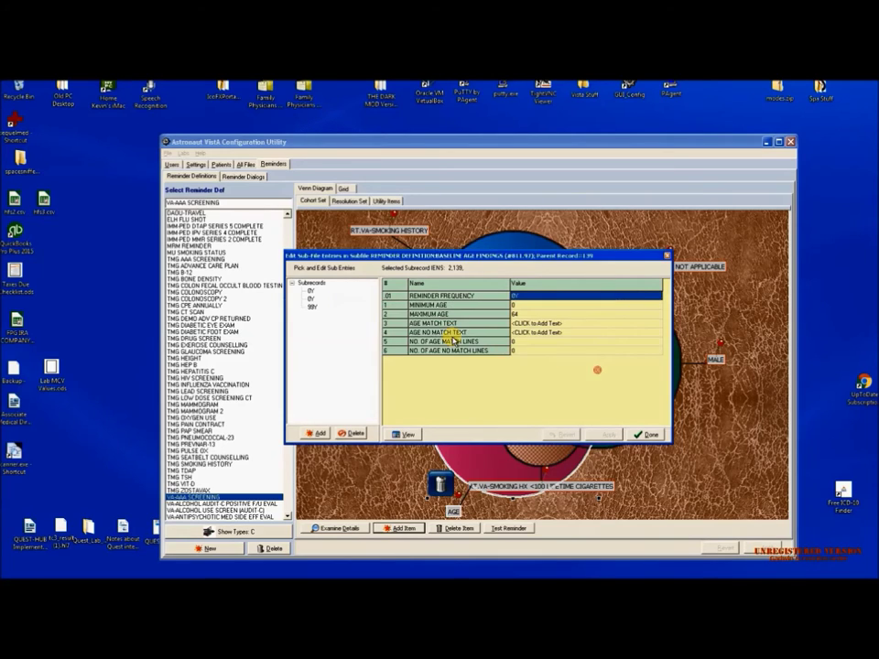
{"action": "left_click", "coordinate": [311, 306]}
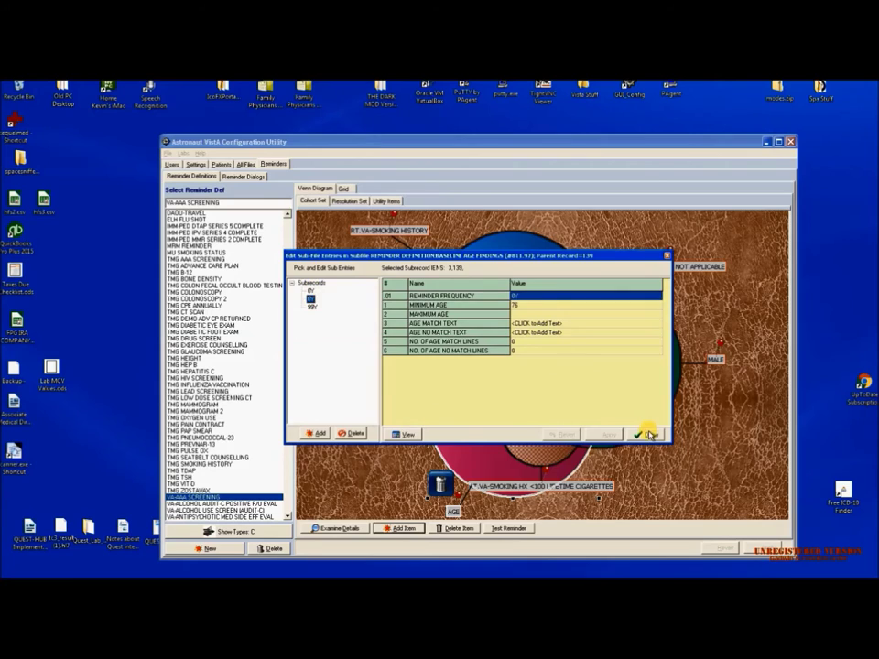
{"action": "left_click", "coordinate": [647, 434]}
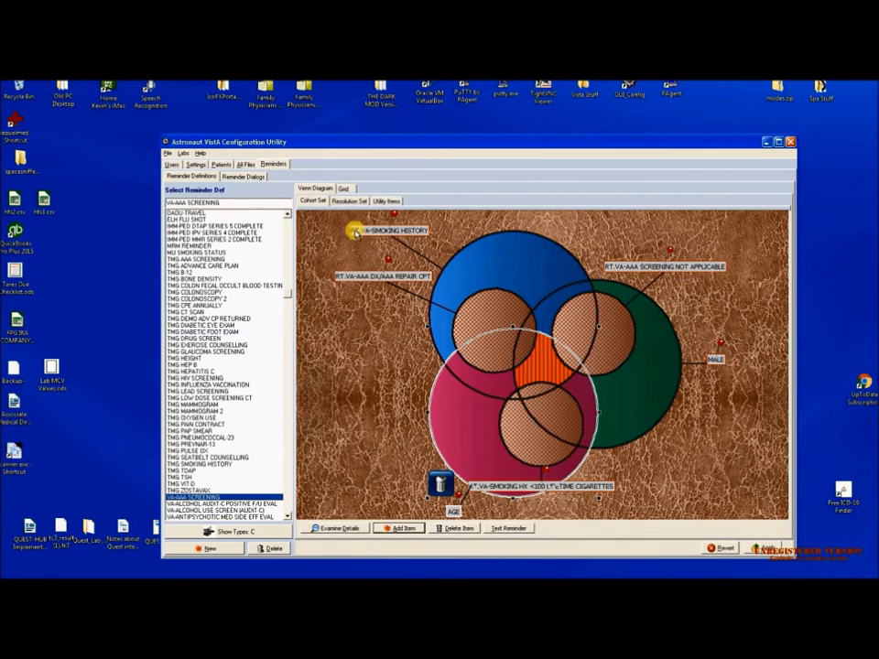
Step: Open the upper sublogic group in the resolution set and examine how Function #12 overlaps the non-specific AAA imaging term
{"action": "left_click", "coordinate": [348, 200]}
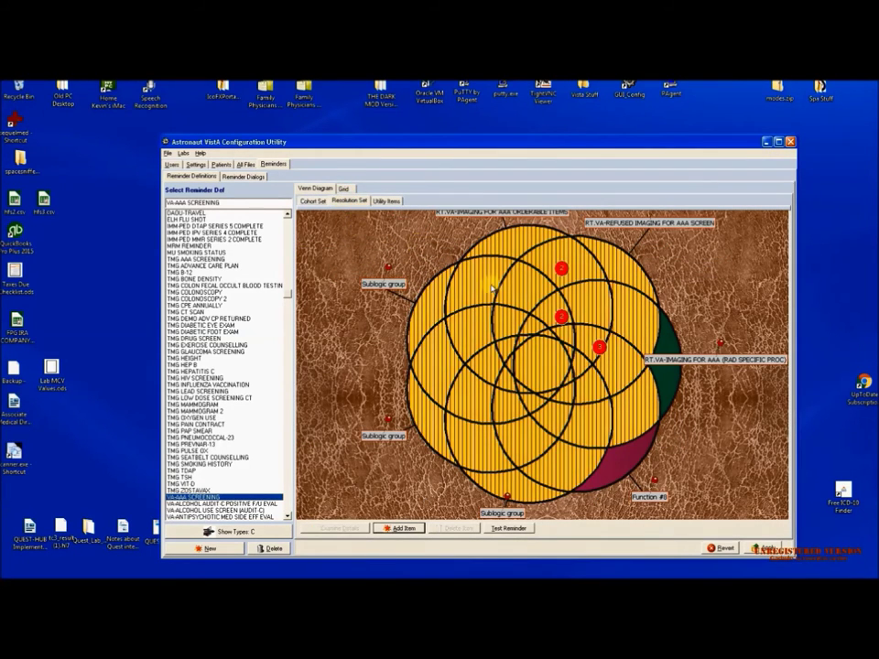
{"action": "left_click", "coordinate": [536, 256]}
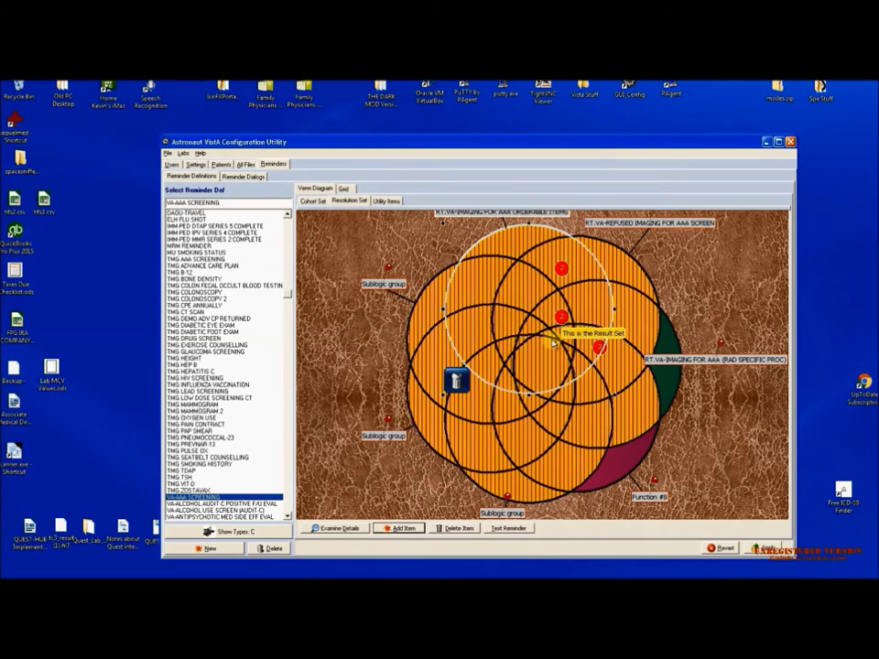
{"action": "left_click", "coordinate": [451, 304]}
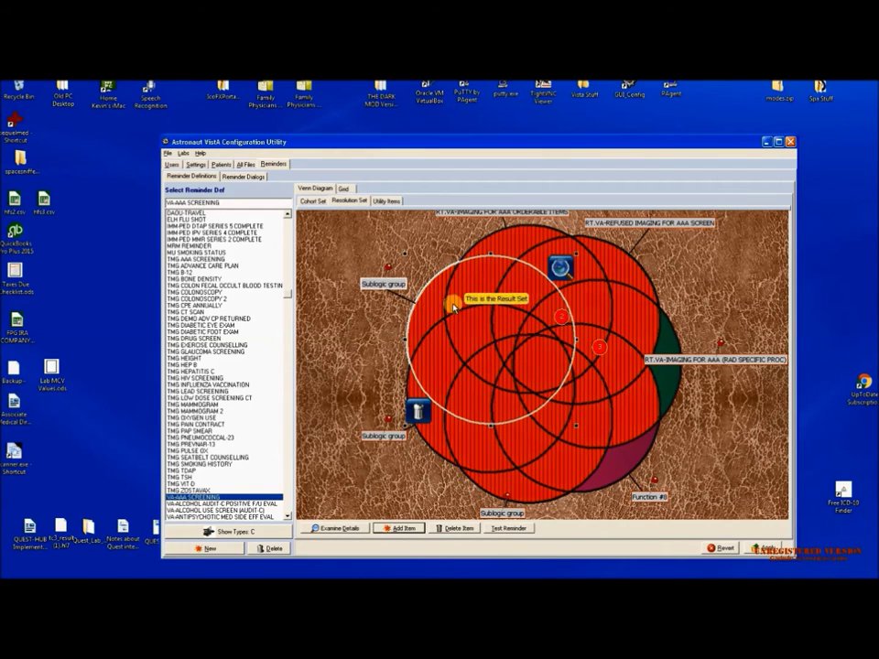
{"action": "double_click", "coordinate": [452, 306]}
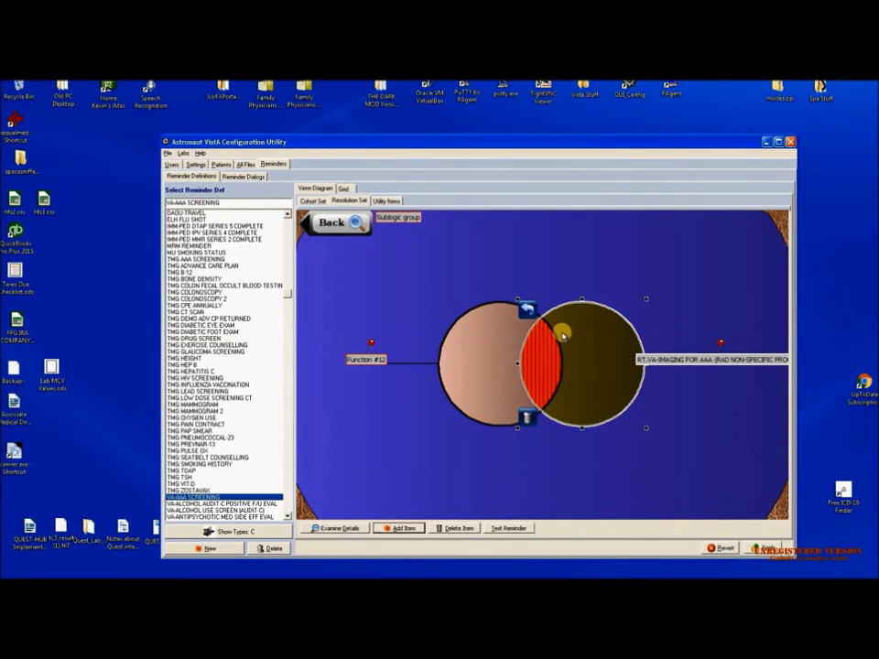
{"action": "mouse_move", "coordinate": [468, 359]}
{"action": "left_mouse_down"}
{"action": "mouse_move", "coordinate": [458, 343]}
{"action": "mouse_move", "coordinate": [465, 362]}
{"action": "mouse_move", "coordinate": [478, 363]}
{"action": "left_mouse_up"}
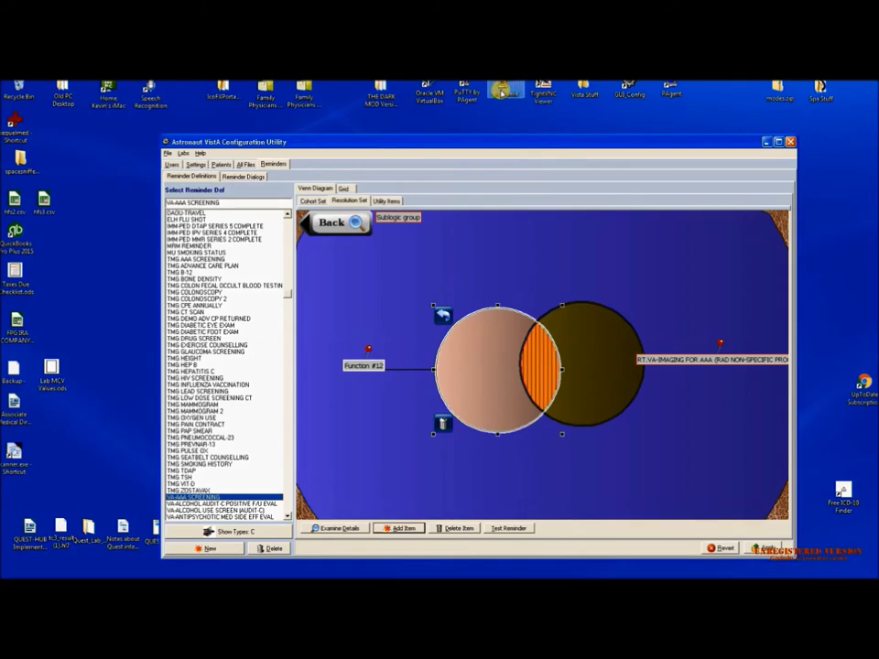
Step: Examine Function #12's date difference comparison, moving its detail diagram clear of the record fields, and close both the diagram and the record
{"action": "double_click", "coordinate": [484, 384]}
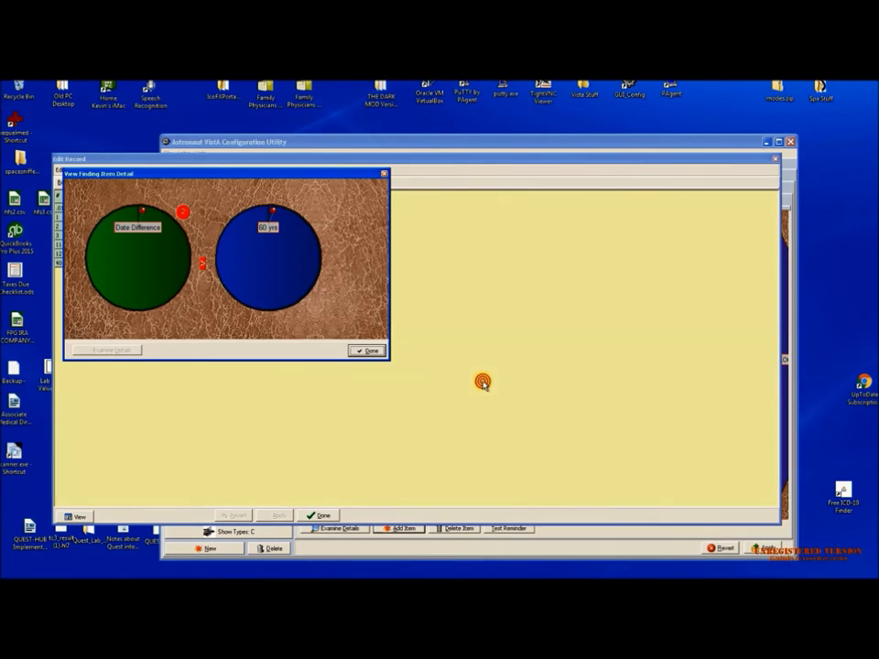
{"action": "left_click_drag", "start_coordinate": [211, 172], "coordinate": [435, 248]}
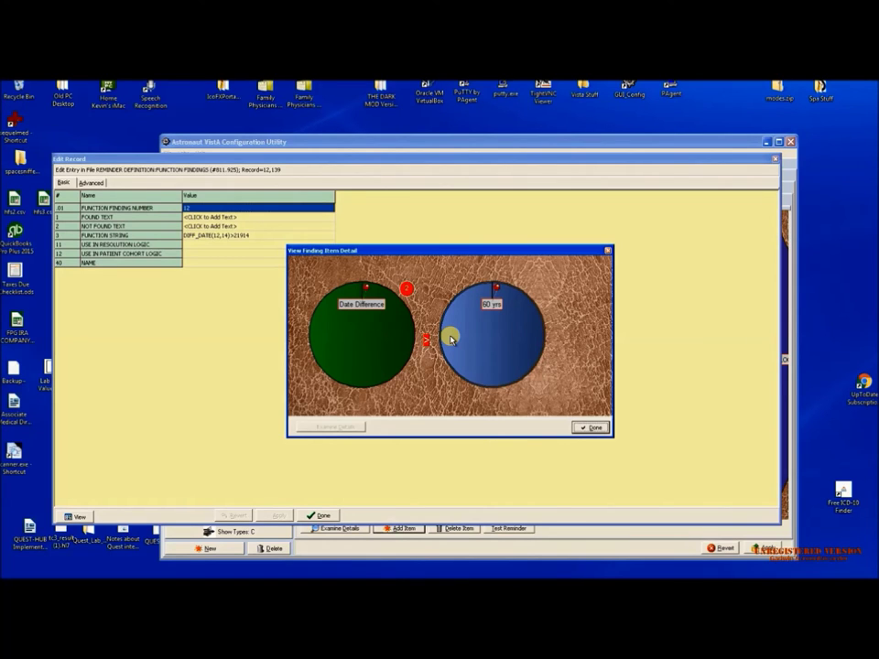
{"action": "left_click", "coordinate": [588, 428]}
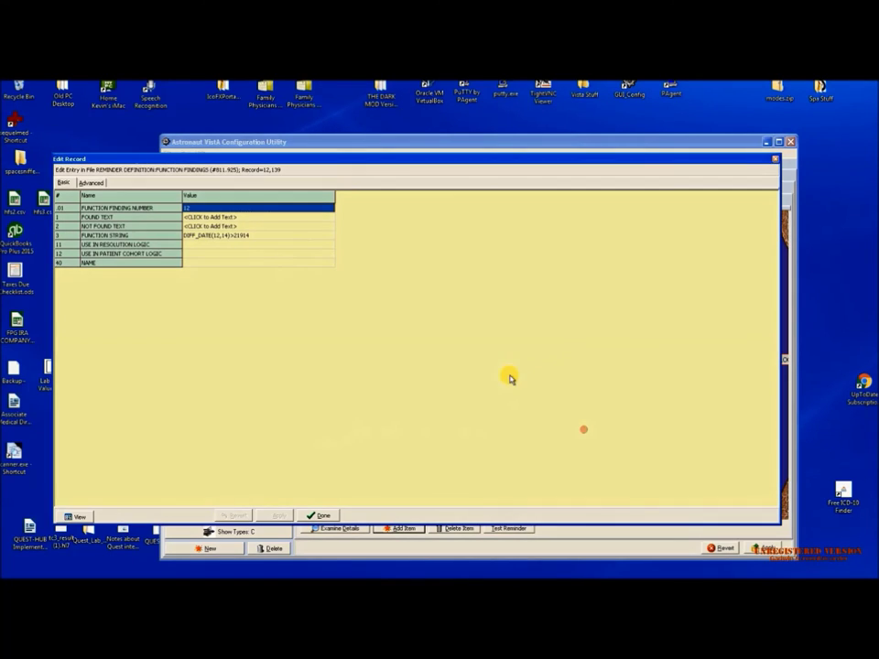
{"action": "left_click", "coordinate": [774, 161]}
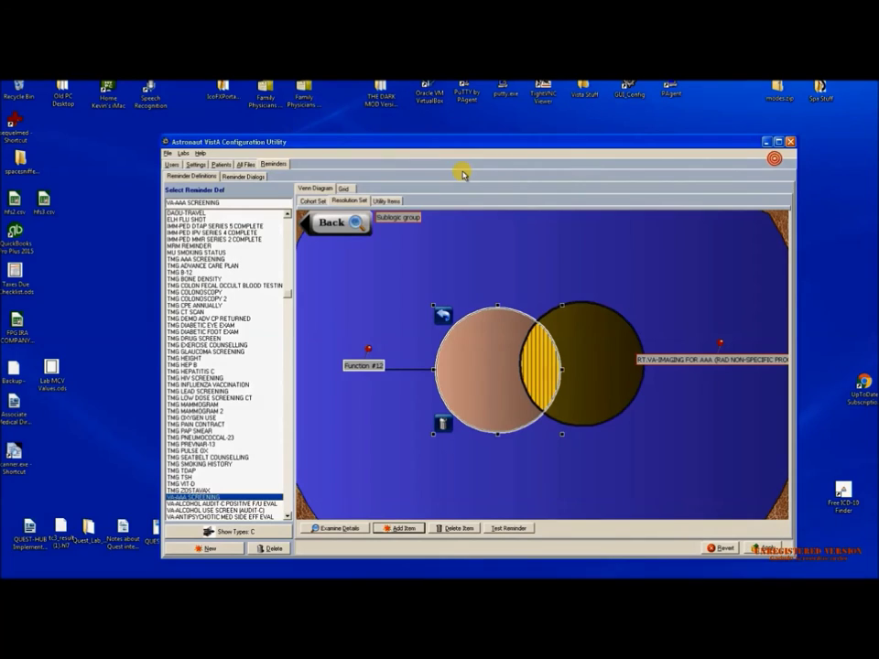
Step: Leave the sublogic group and, among the reminder's utility items, move the CF.VA-DATE OF BIRTH circle up and to the left
{"action": "left_click", "coordinate": [343, 220]}
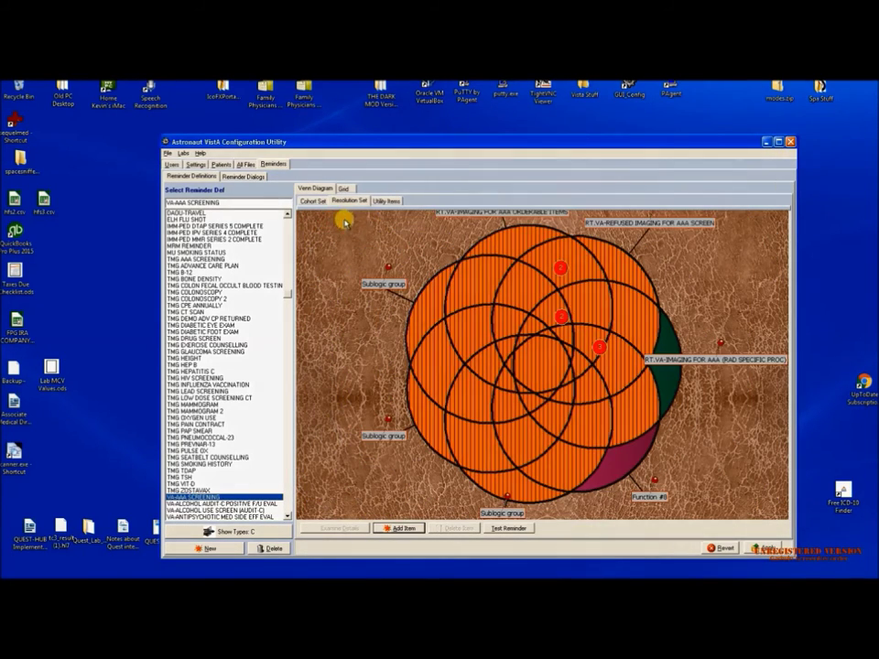
{"action": "left_click", "coordinate": [388, 201]}
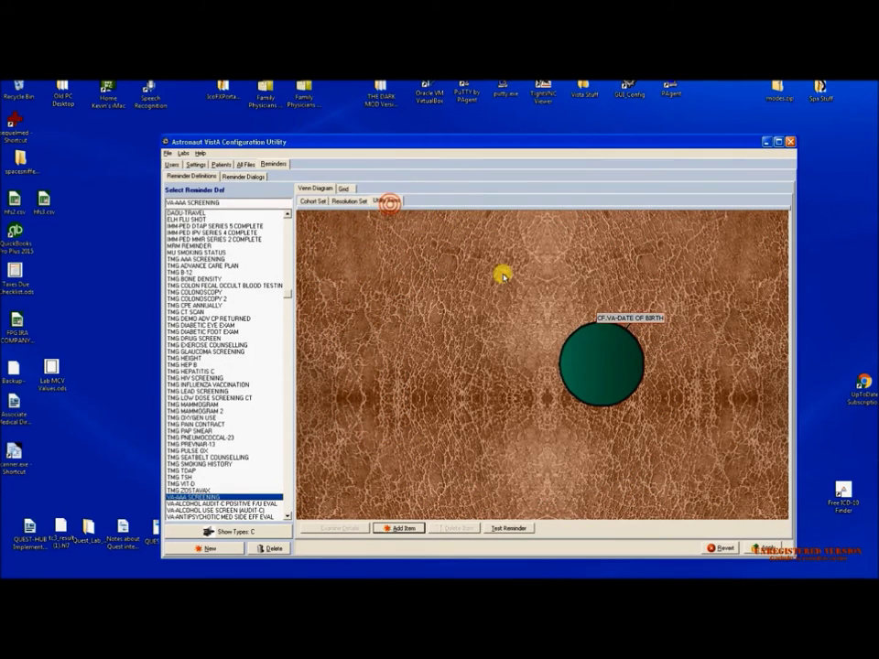
{"action": "left_click_drag", "start_coordinate": [593, 366], "coordinate": [503, 334]}
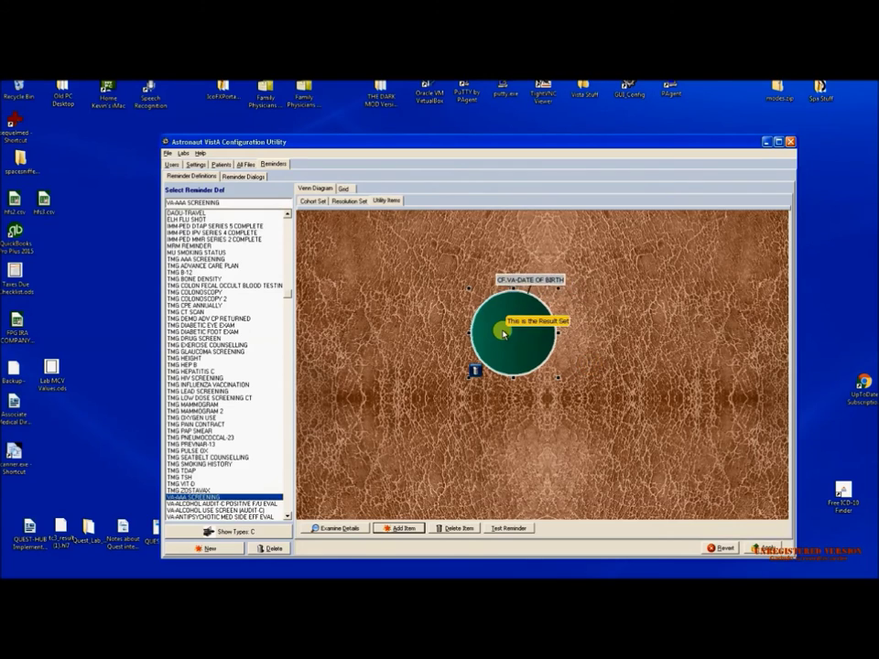
Step: View VA-AAA SCREENING as a grid, examine its baseline age findings and reminder frequency timeline, and close them
{"action": "left_click", "coordinate": [346, 189]}
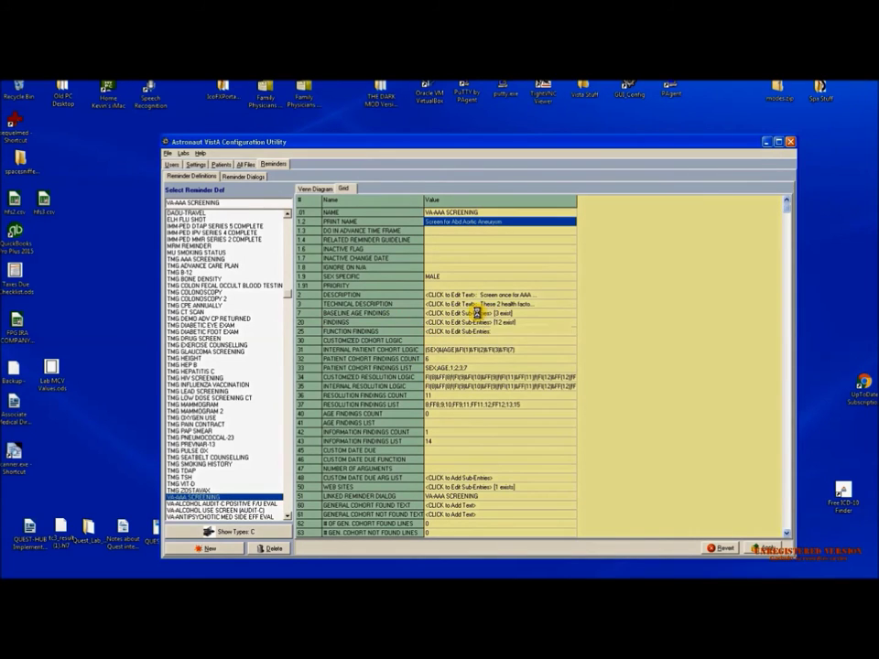
{"action": "left_click", "coordinate": [476, 313]}
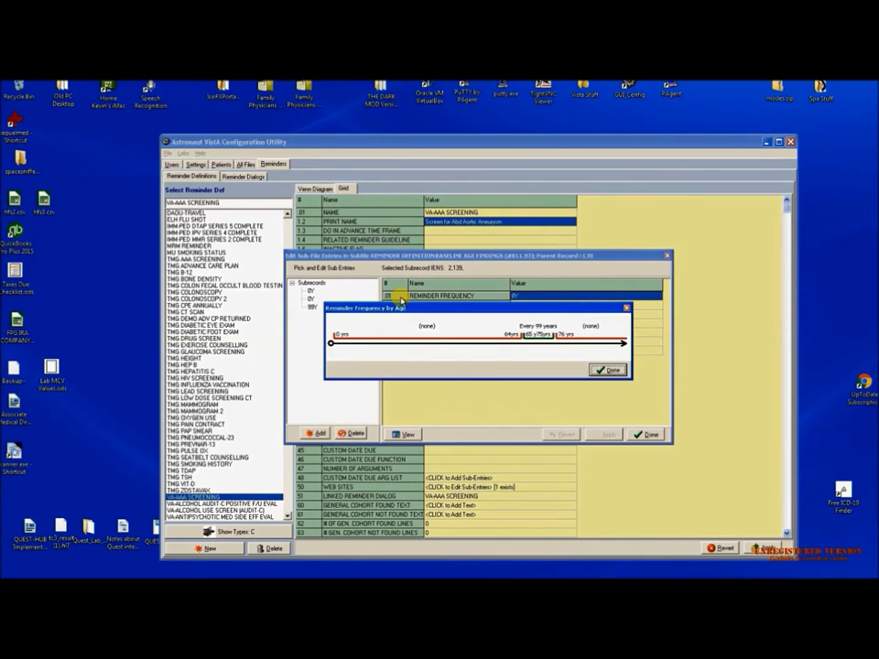
{"action": "left_click", "coordinate": [611, 368]}
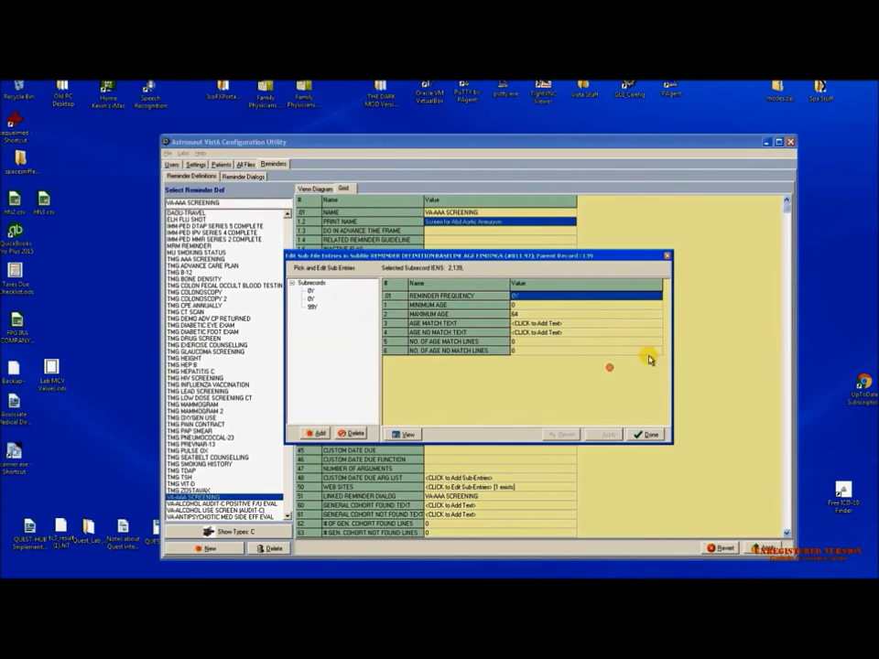
{"action": "left_click", "coordinate": [648, 434]}
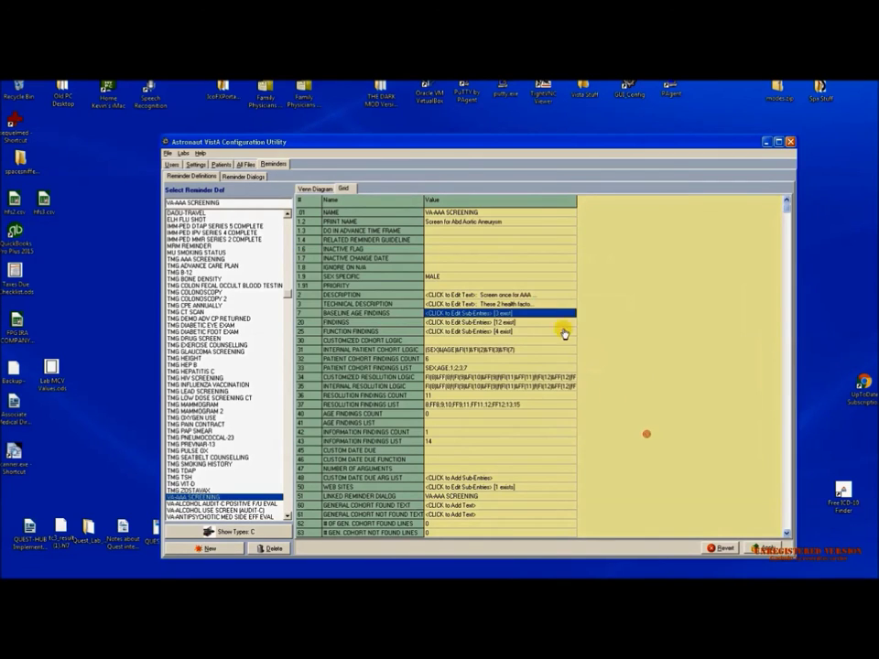